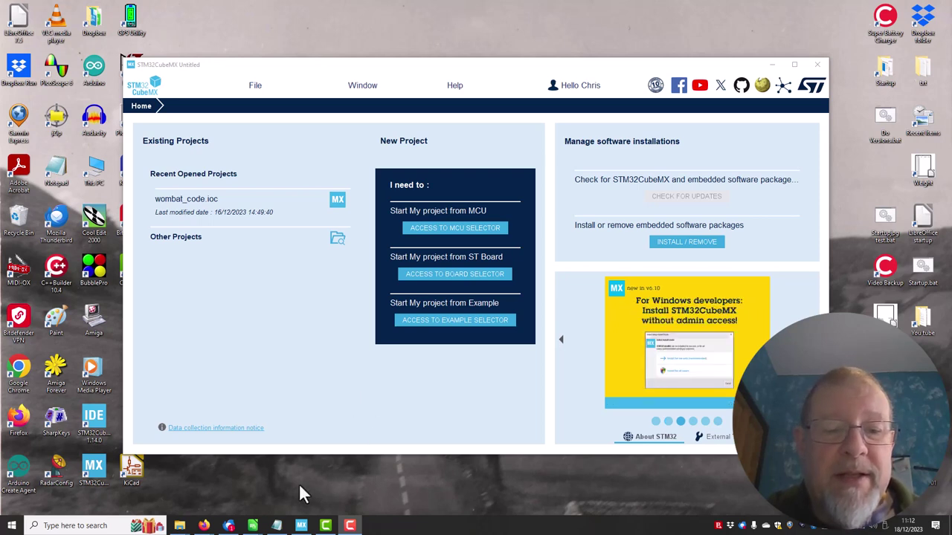
Step: Switch to Firefox and review the ST product pages for STM32CubeMX and STM32CubeIDE, reading the STM32CubeIDE description
mouse_move(203, 525)
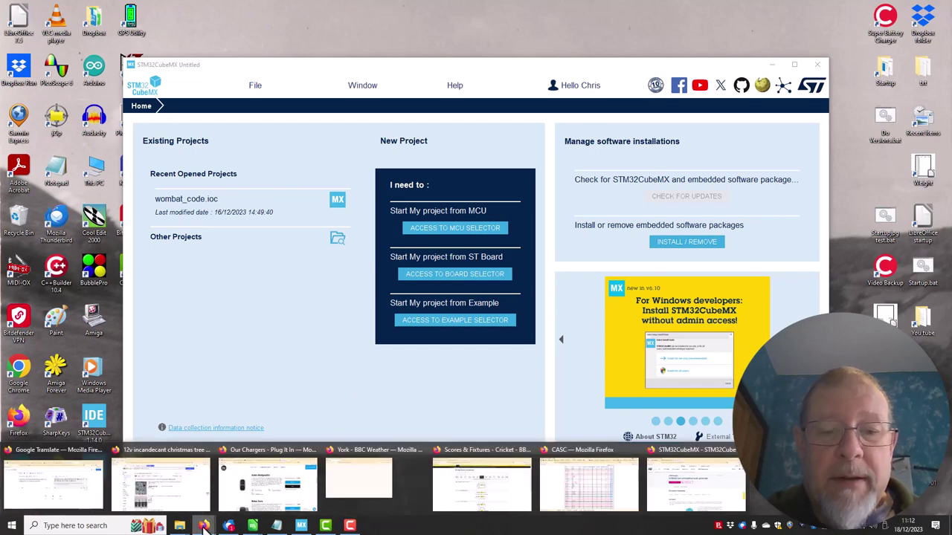
left_click(710, 487)
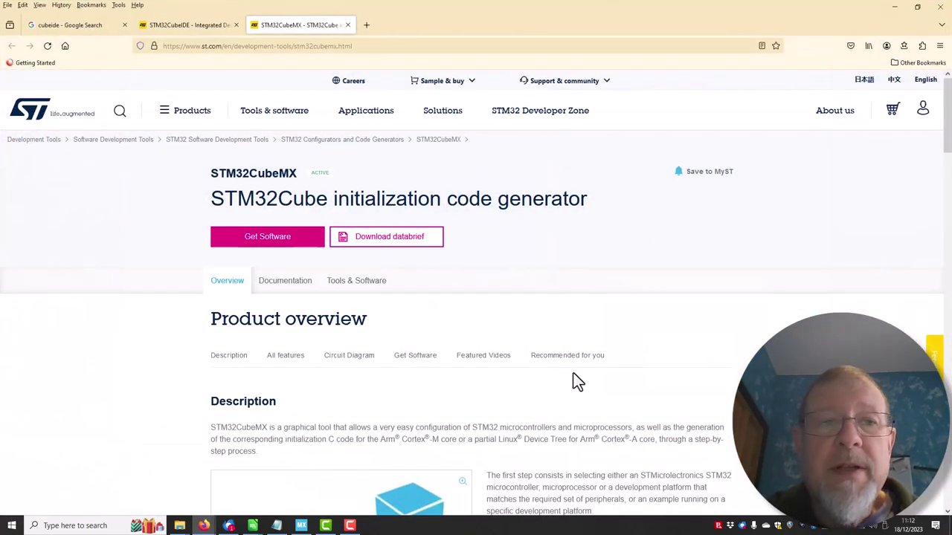
left_click(208, 28)
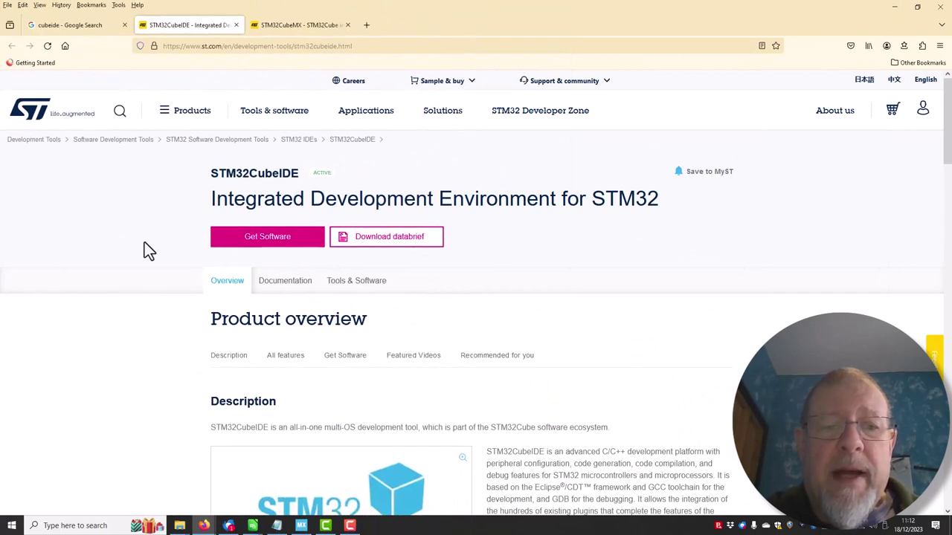
scroll(140, 239, "down", 1)
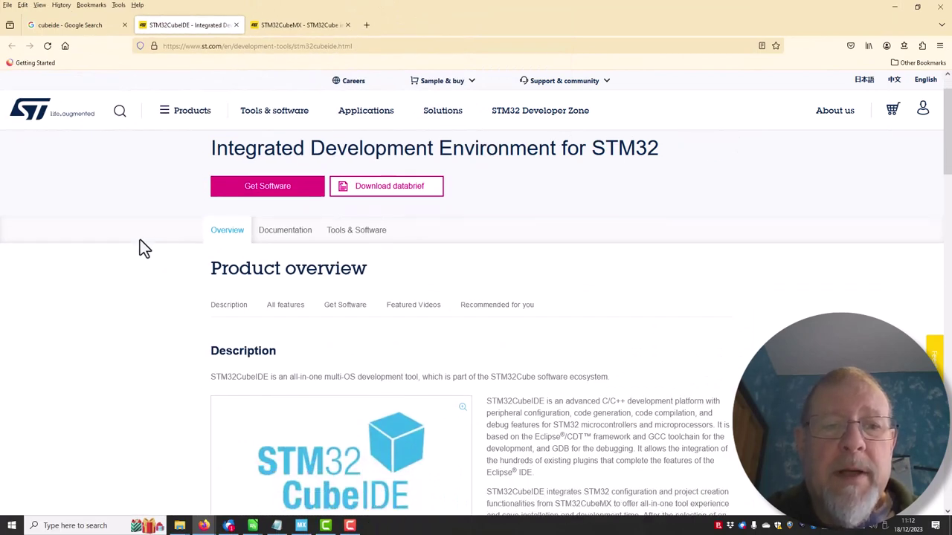
scroll(139, 238, "down", 3)
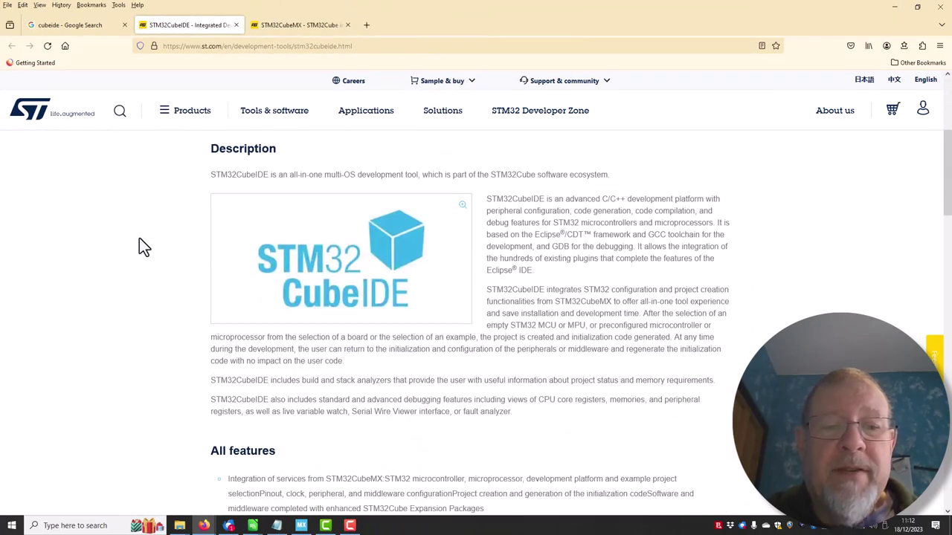
scroll(138, 238, "down", 3)
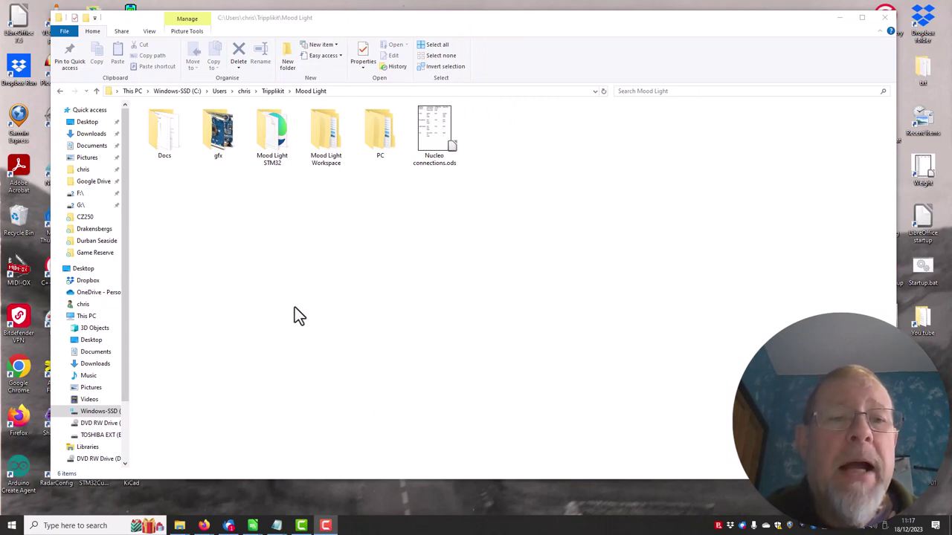
Step: Create a folder named "Mood Light STM32 Old" inside the Mood Light folder
left_click(286, 243)
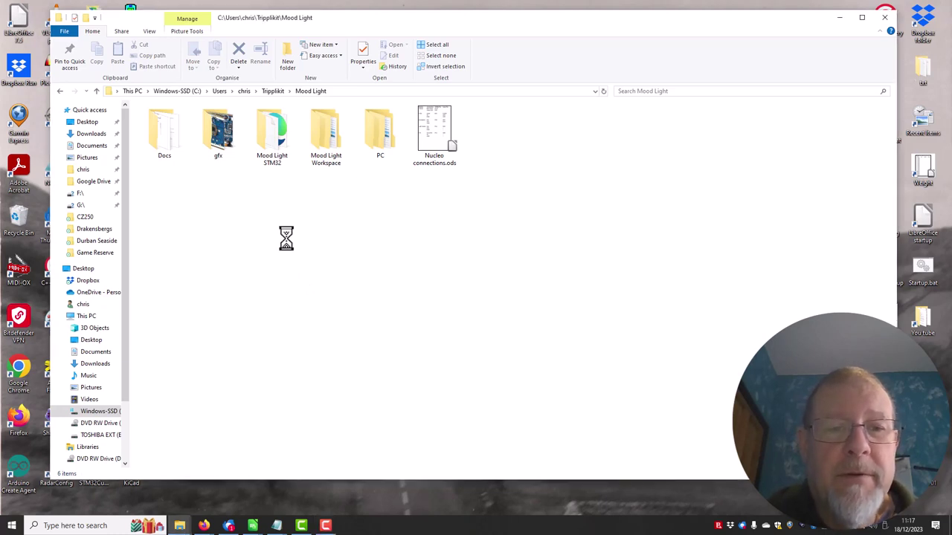
right_click(286, 239)
mouse_move(313, 395)
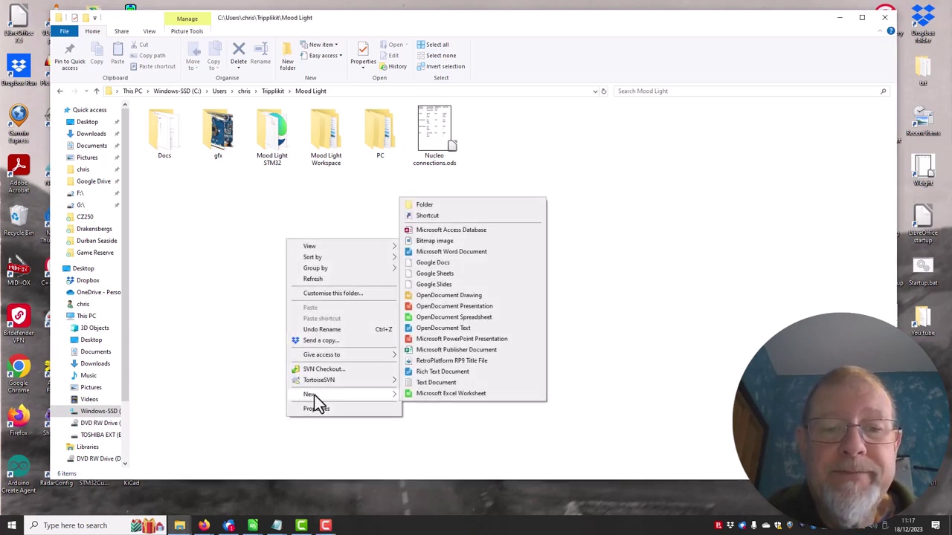
left_click(433, 205)
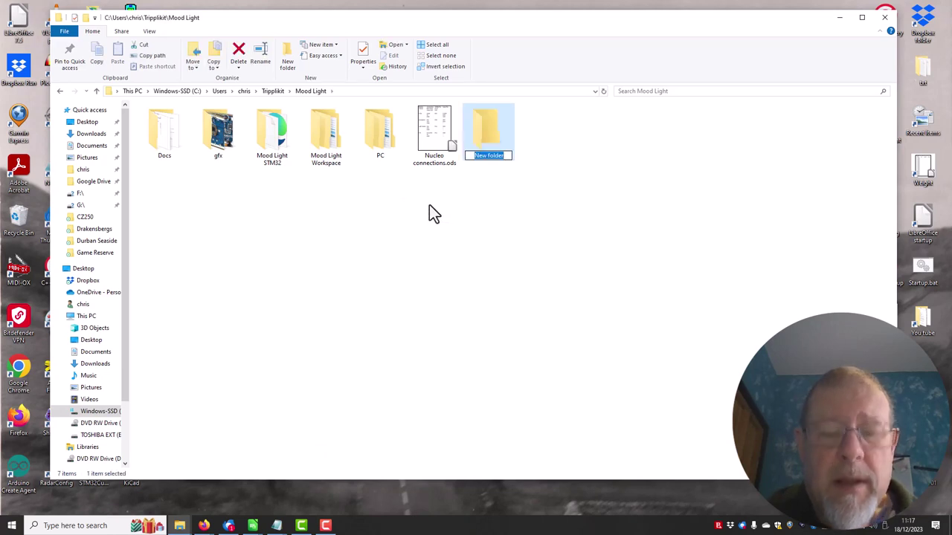
type("Mood Light STM")
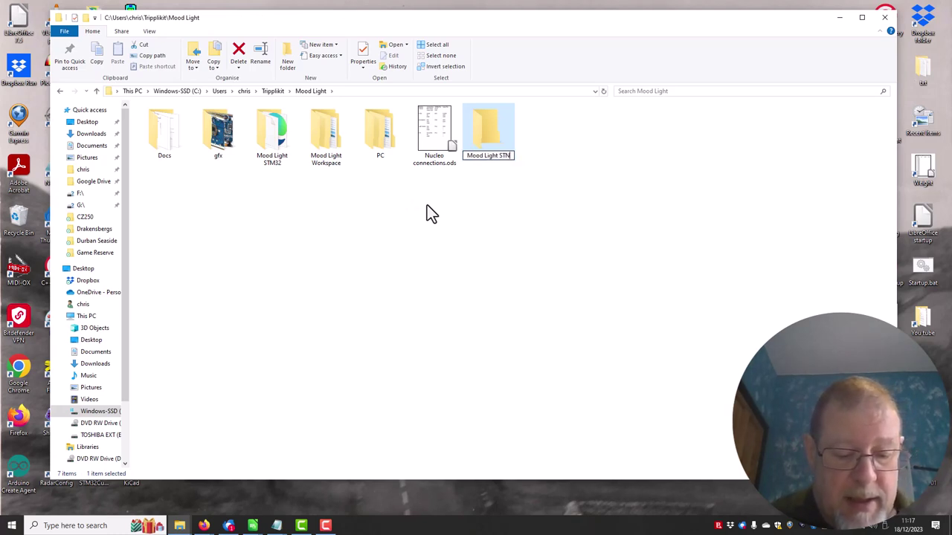
type("32 Old")
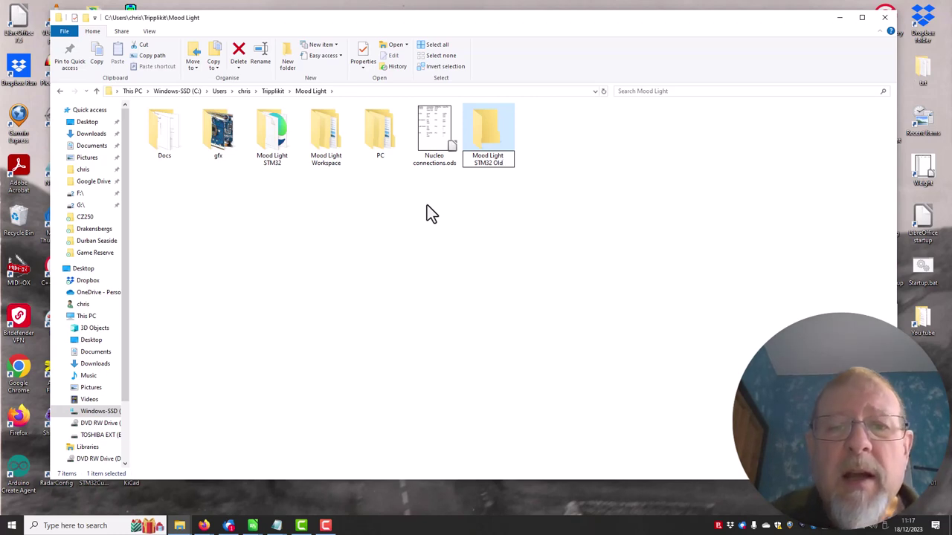
key("Return")
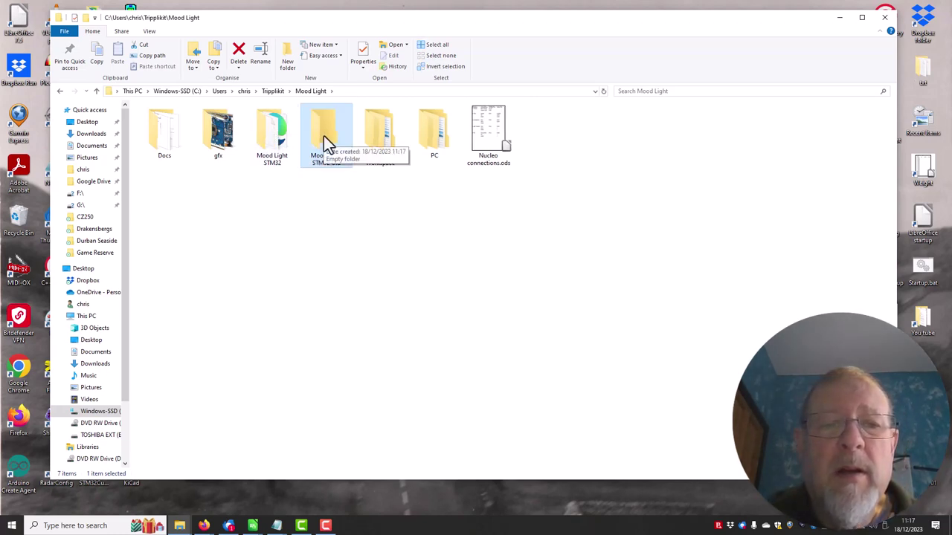
Step: Move the "Mood Light STM32" and "Mood Light Workspace" folders into "Mood Light STM32 Old"
left_click(281, 190)
left_click_drag(272, 142, 322, 130)
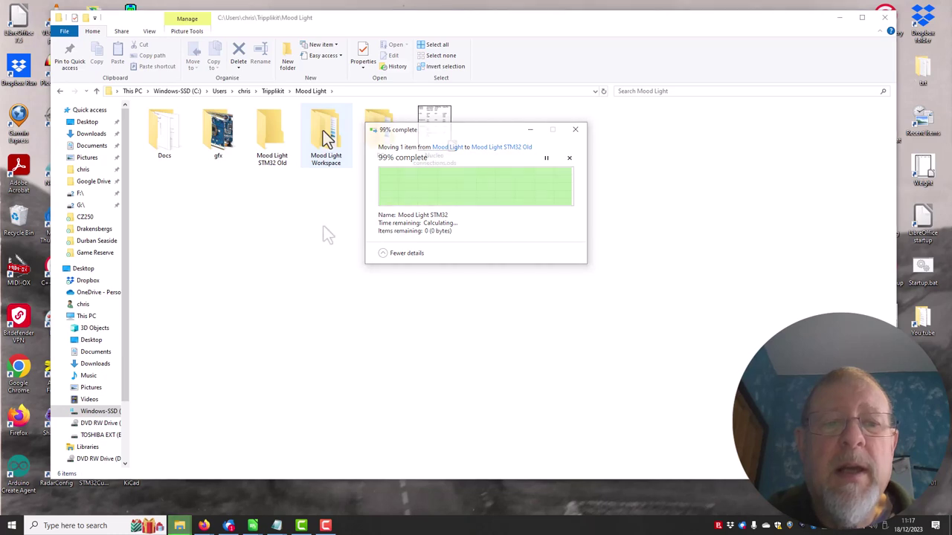
left_click(328, 151)
left_click_drag(280, 139, 267, 139)
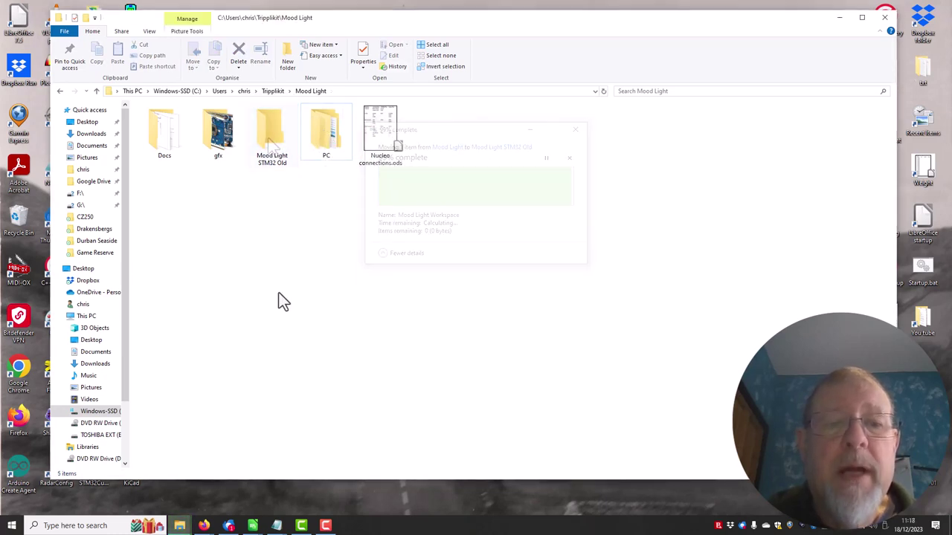
Step: Create a new folder named "Mood Light STM32" inside the Mood Light folder
right_click(289, 273)
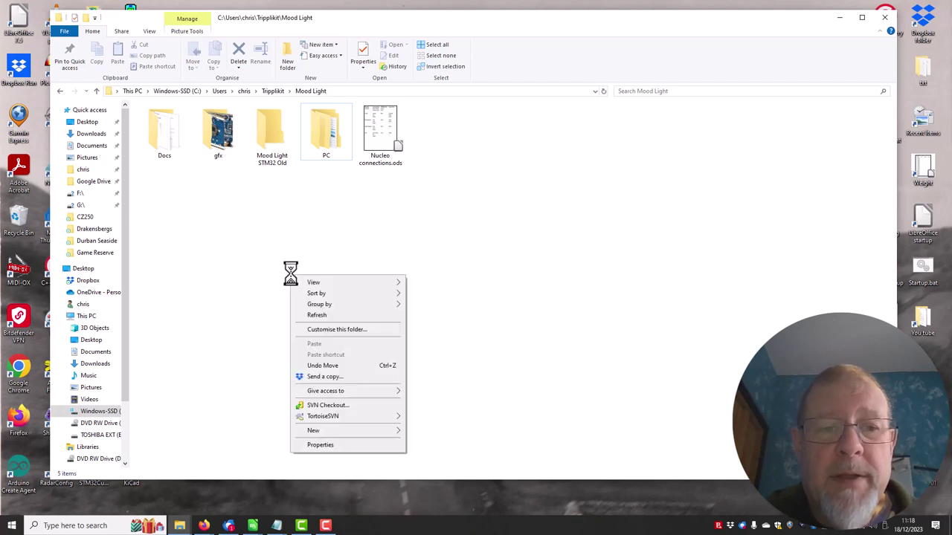
mouse_move(306, 434)
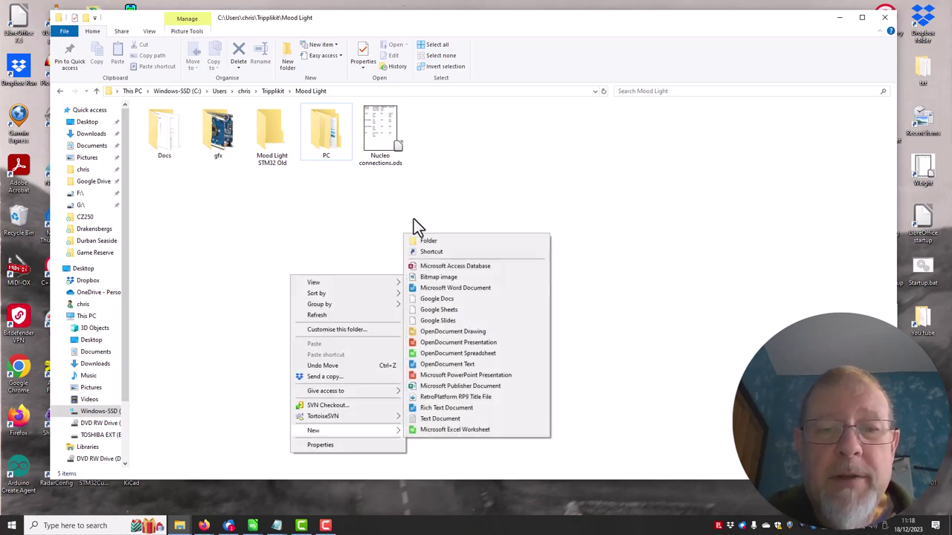
left_click(430, 242)
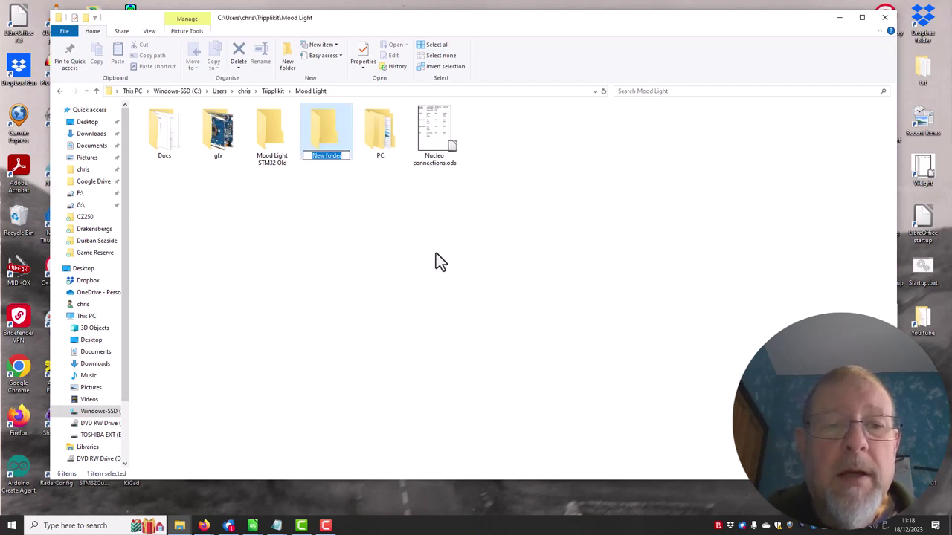
type("Mood ")
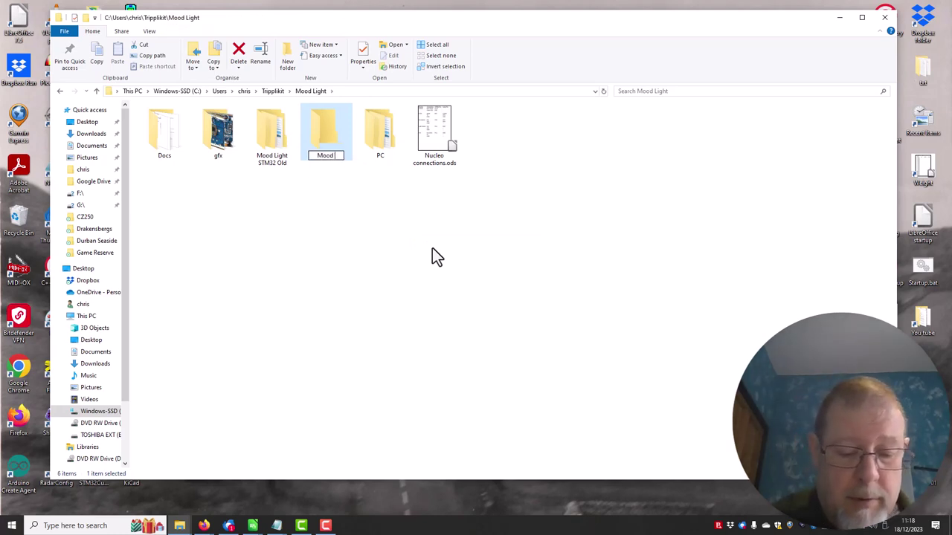
type("Light")
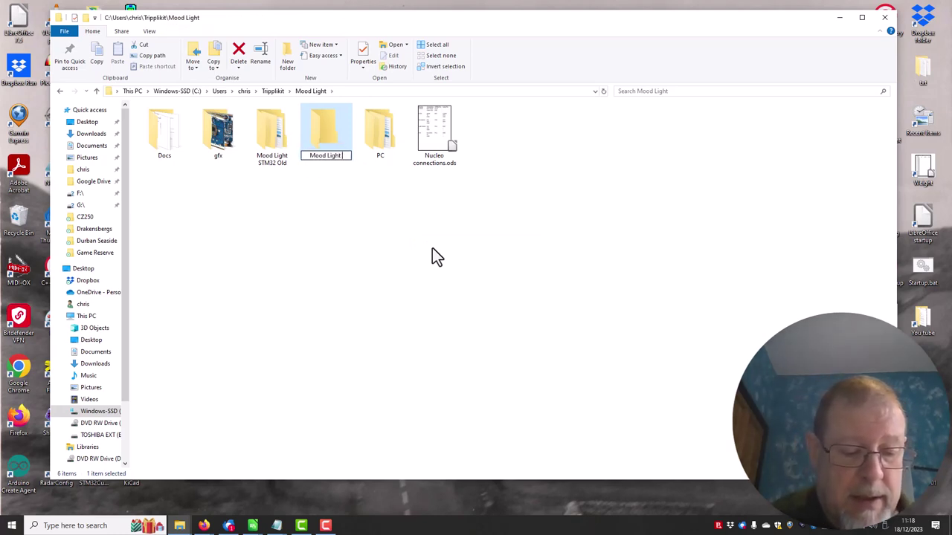
type(" STM32")
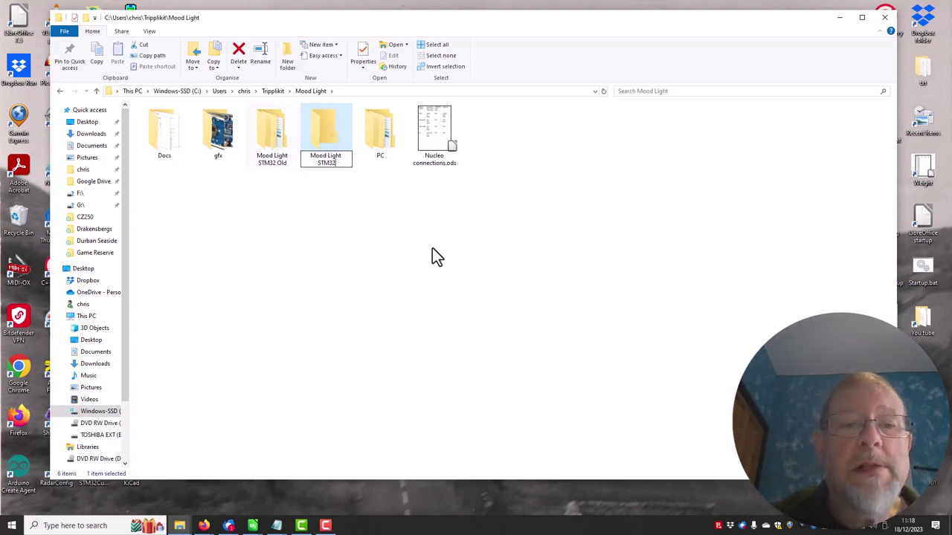
key("Return")
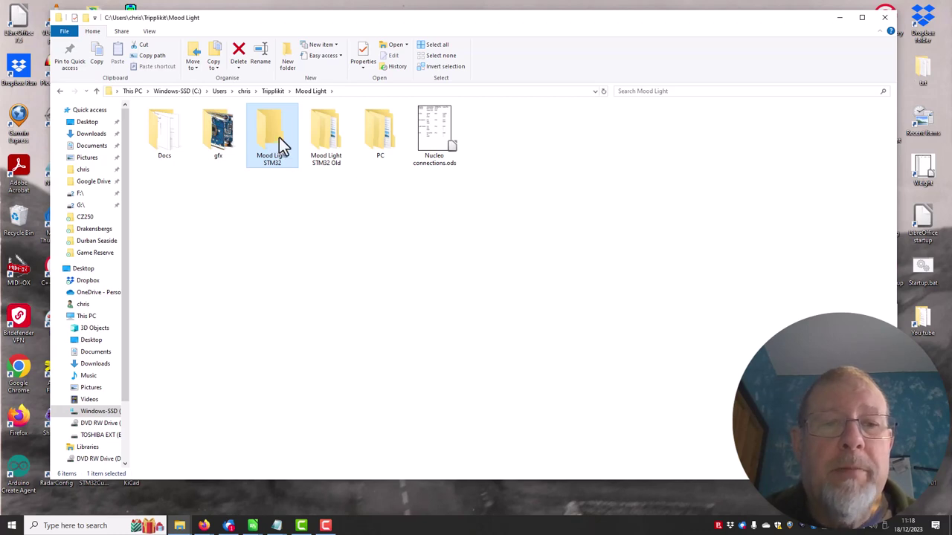
Step: Copy "Mood Light STM32.ioc" from the old project's Mood Light STM32 folder into the new "Mood Light STM32" folder
double_click(327, 137)
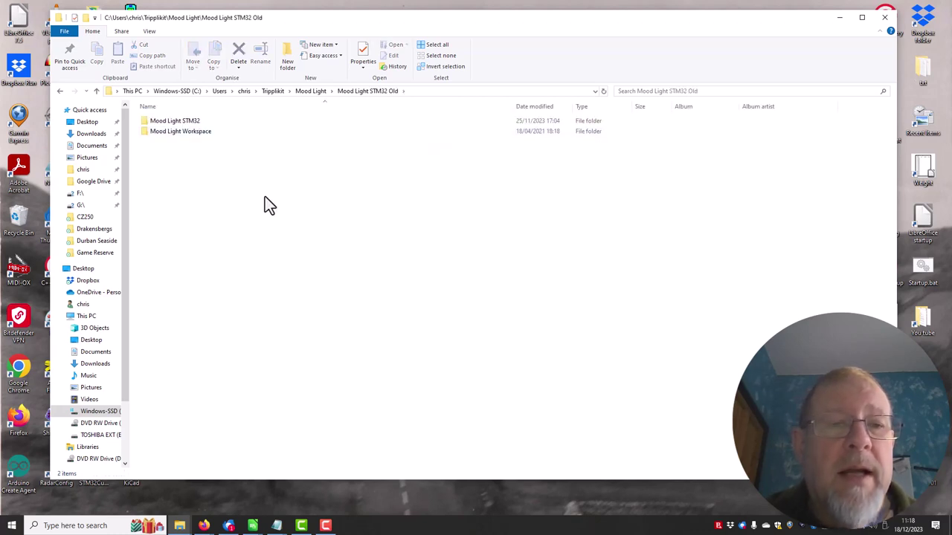
double_click(179, 121)
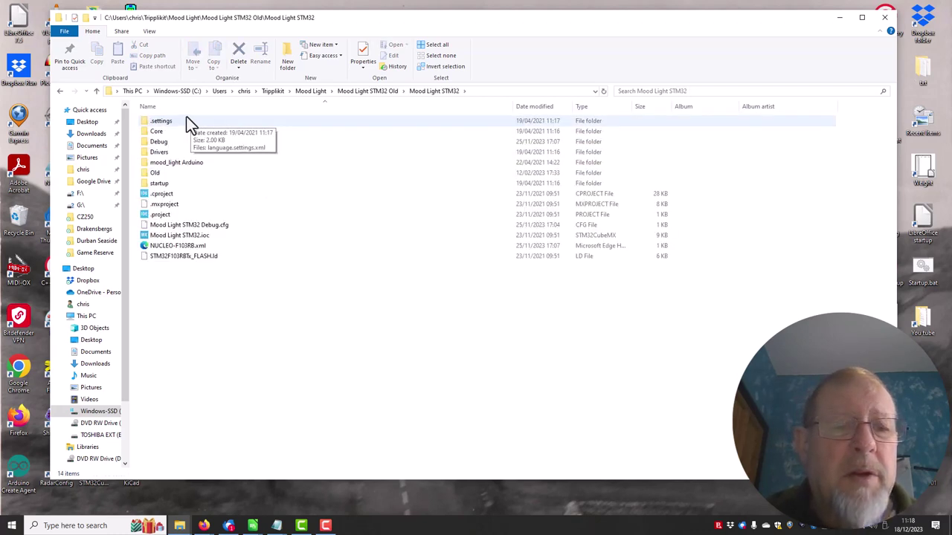
left_click(187, 236)
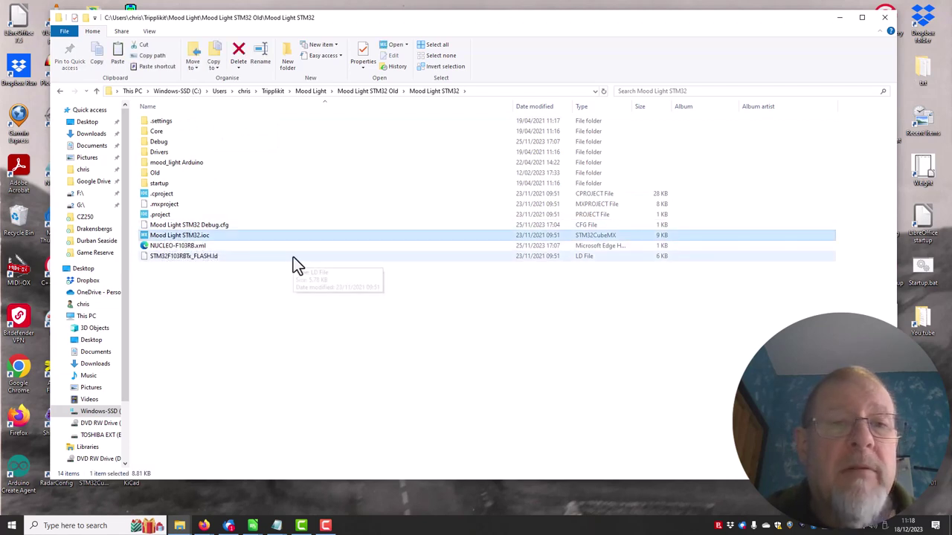
left_click(311, 90)
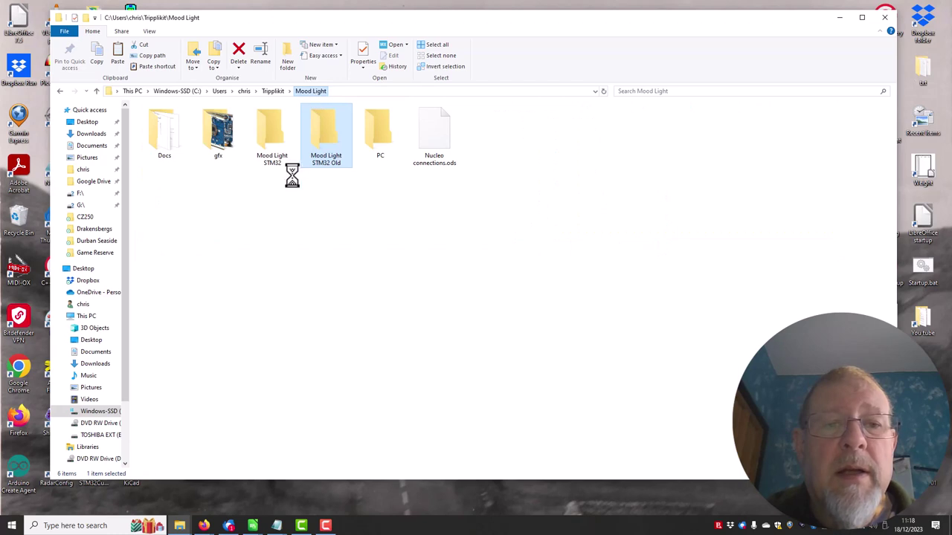
left_click(269, 132)
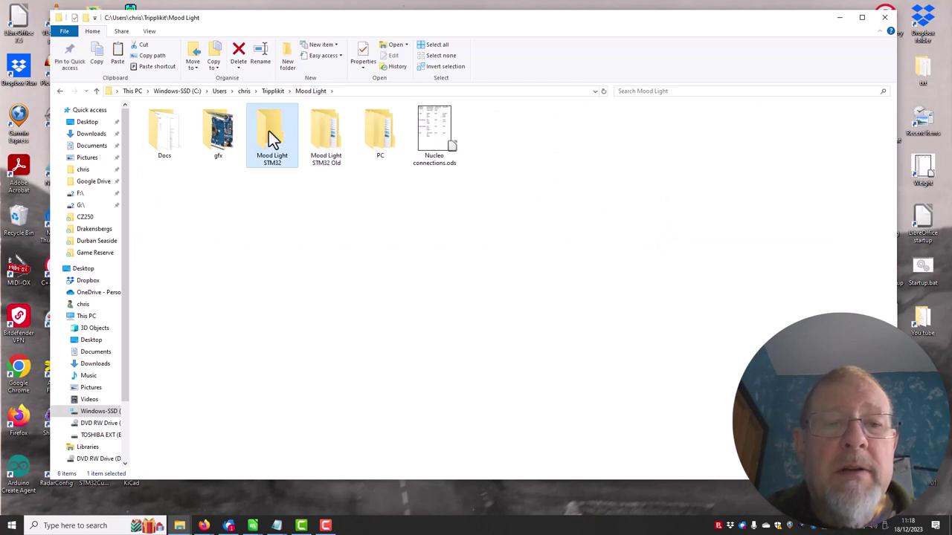
double_click(269, 133)
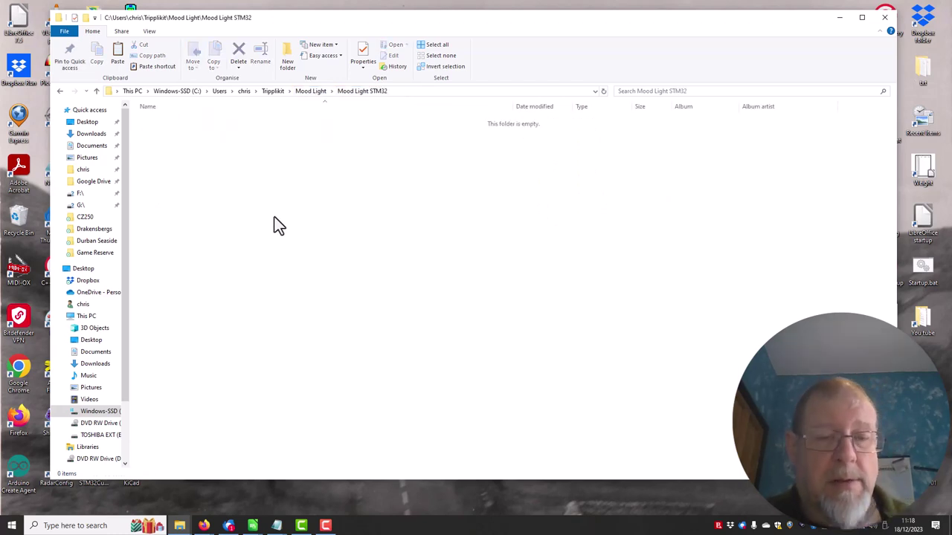
left_click(118, 55)
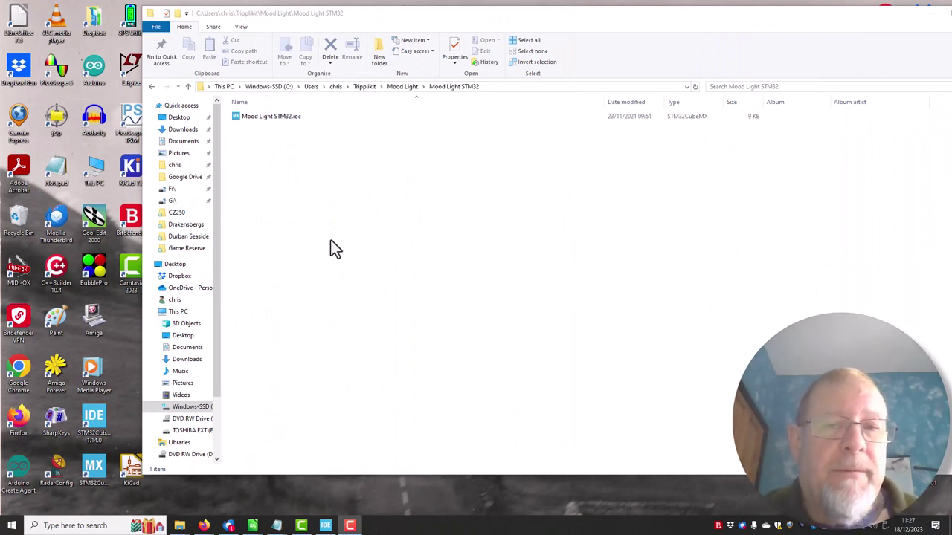
Step: Create a folder named "Mood Light Workspace" beside the .ioc file in the new Mood Light STM32 folder and open it
left_click(320, 203)
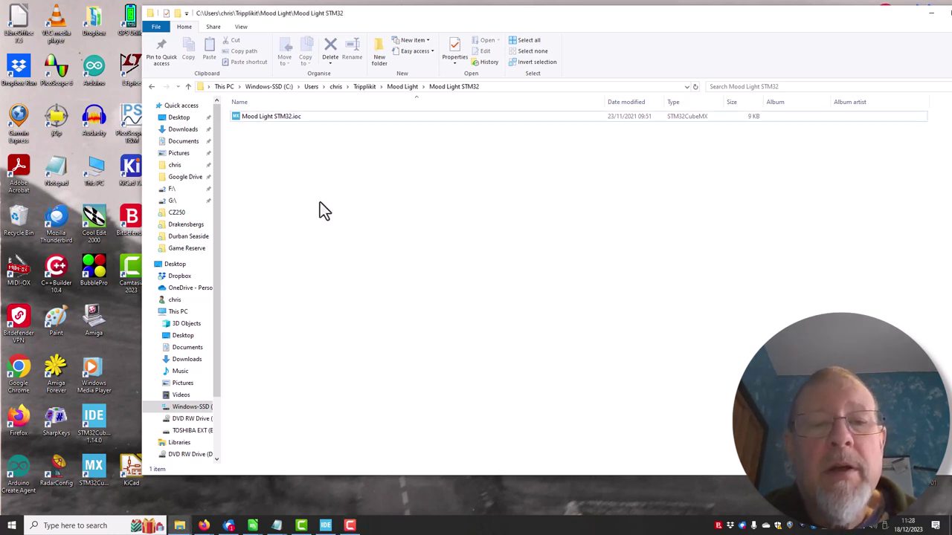
right_click(320, 201)
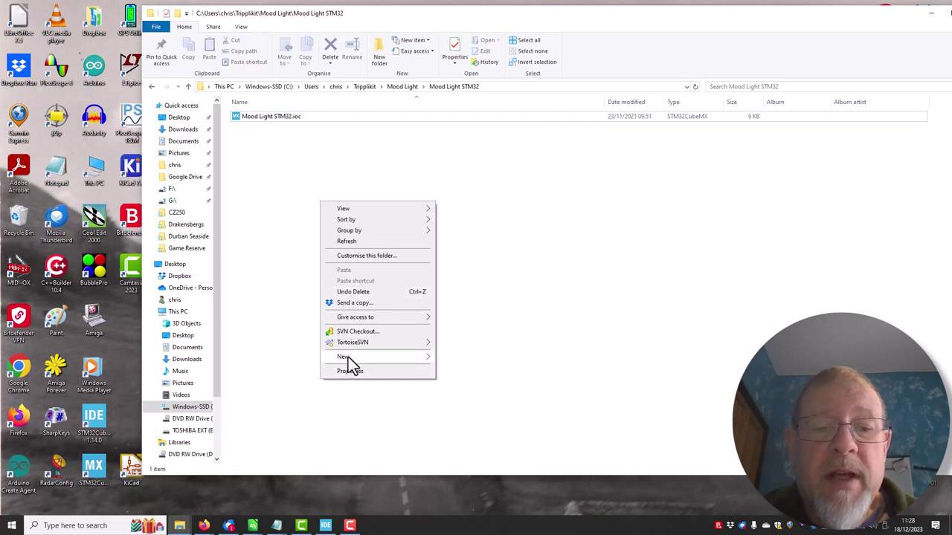
mouse_move(348, 357)
left_click(460, 168)
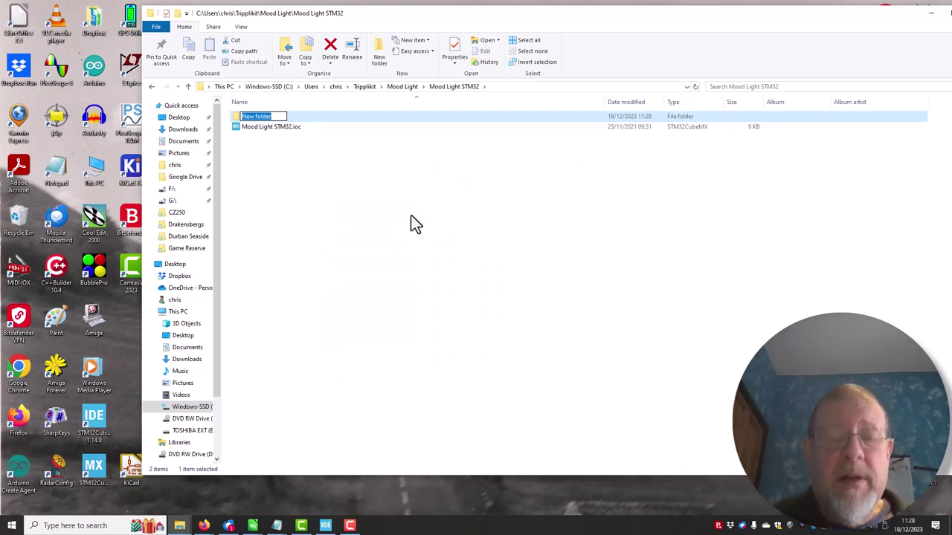
type("Mood Light Workspace")
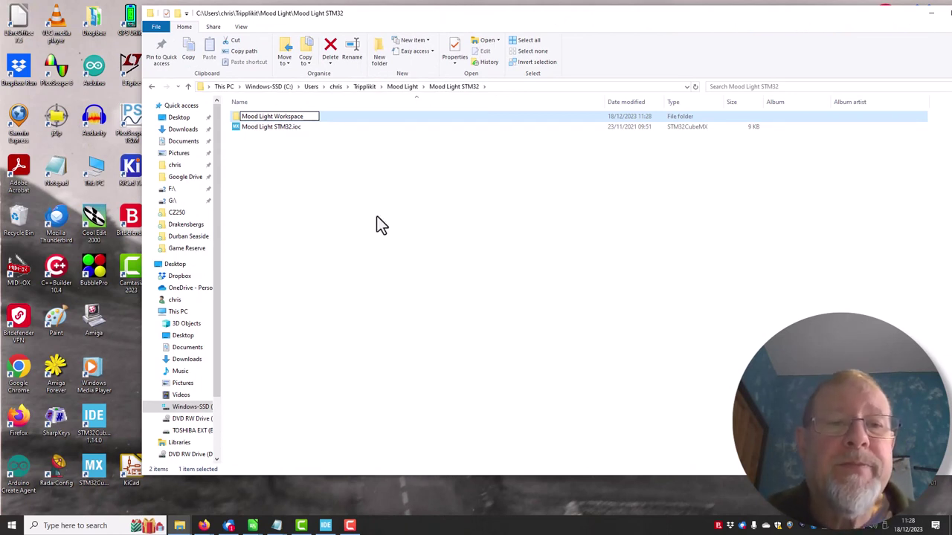
key("Return")
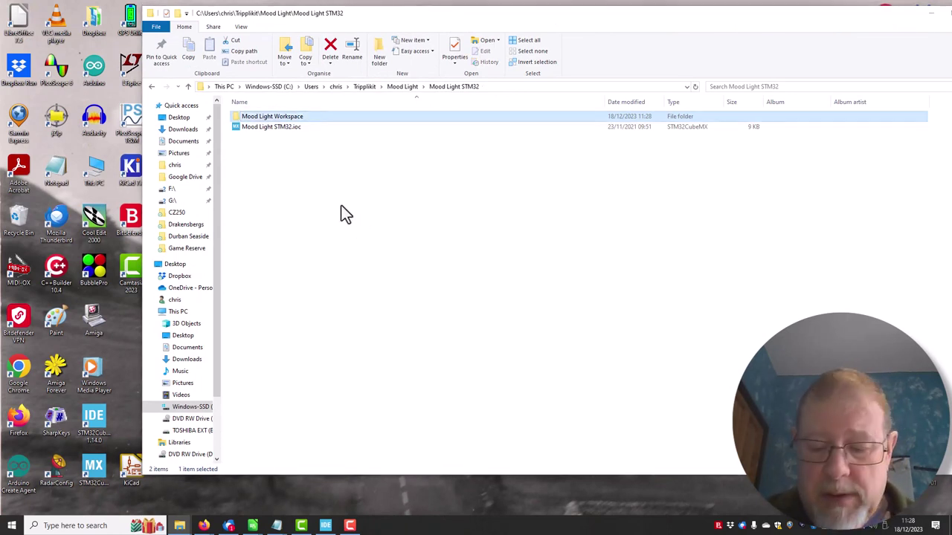
key("Return")
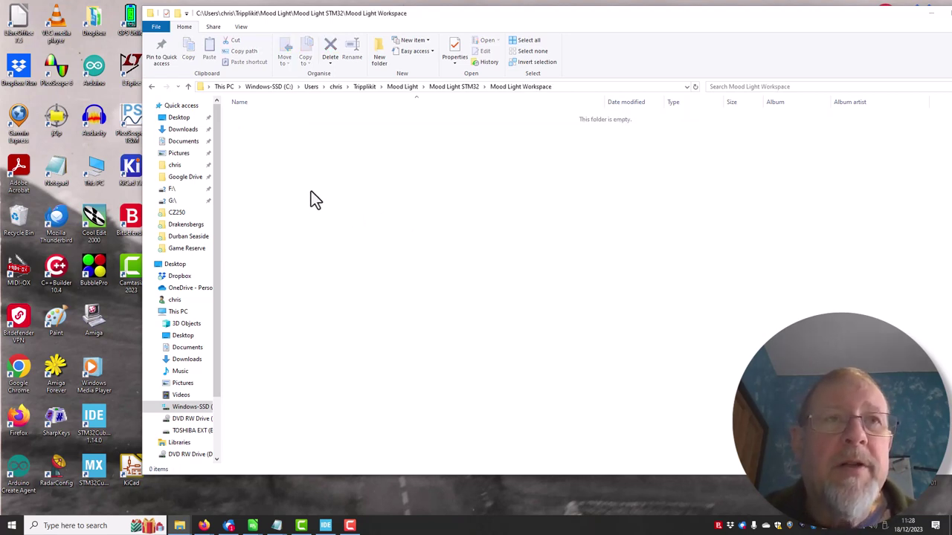
Step: Launch STM32CubeIDE 1.14.0 from the desktop with the workspace_1.14.0 workspace
right_click(95, 424)
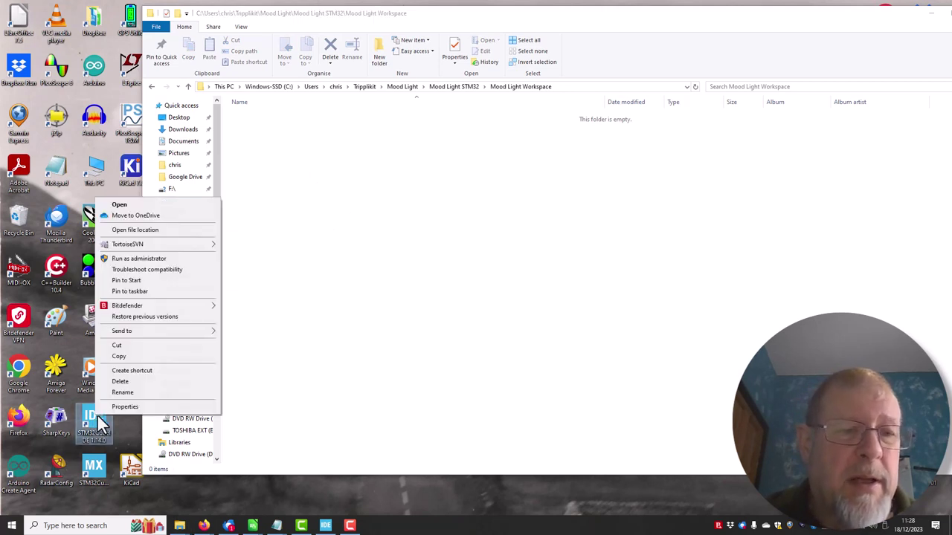
left_click(121, 205)
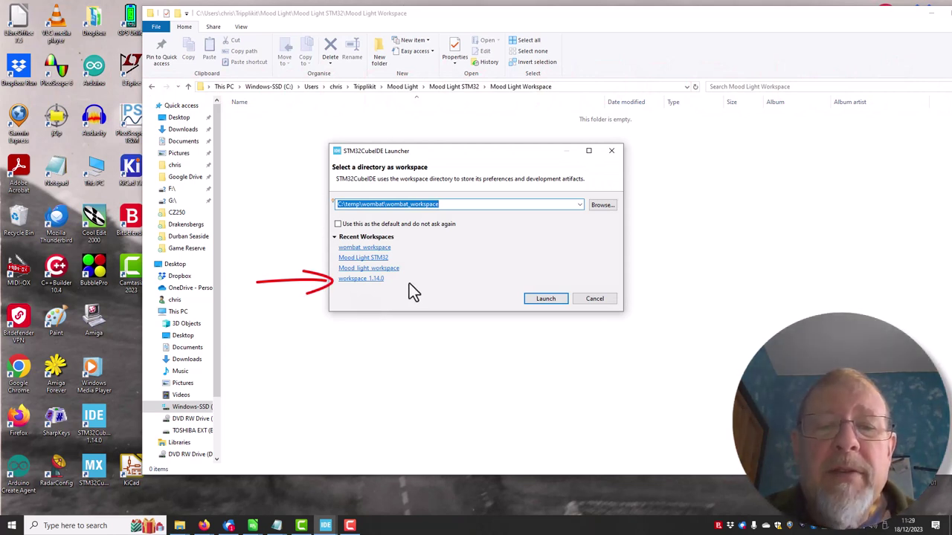
left_click(541, 300)
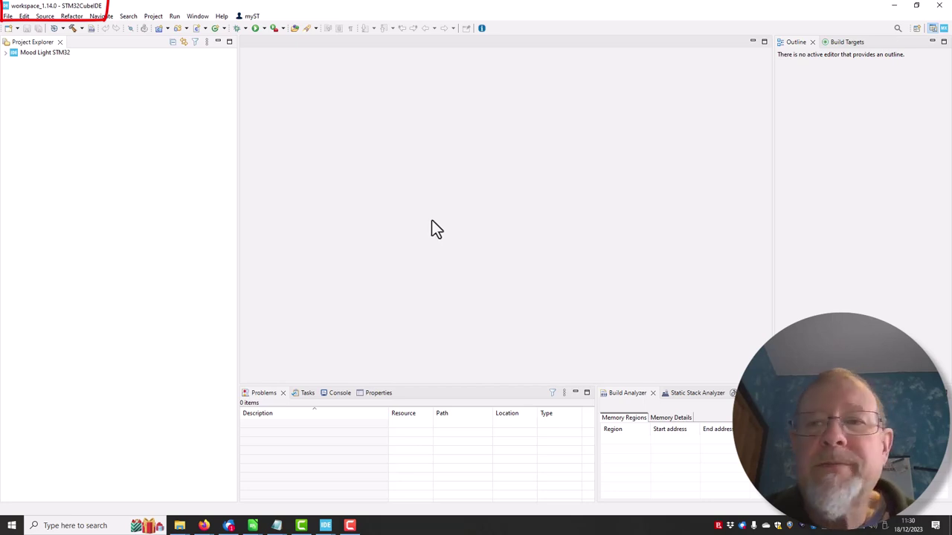
Step: Switch to the new "Mood Light Workspace" folder inside Mood Light STM32 as workspace, then close the Information Center and maximize the window
left_click(7, 18)
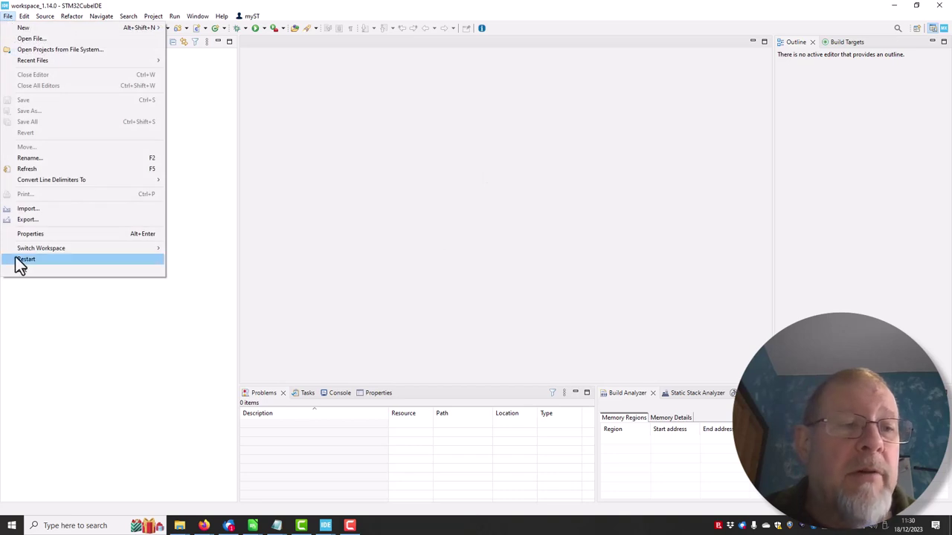
mouse_move(33, 256)
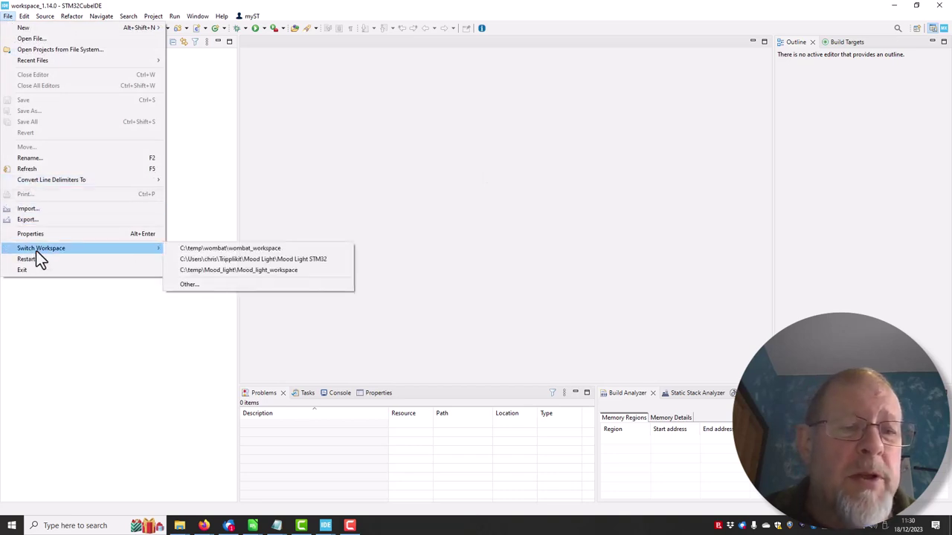
left_click(192, 284)
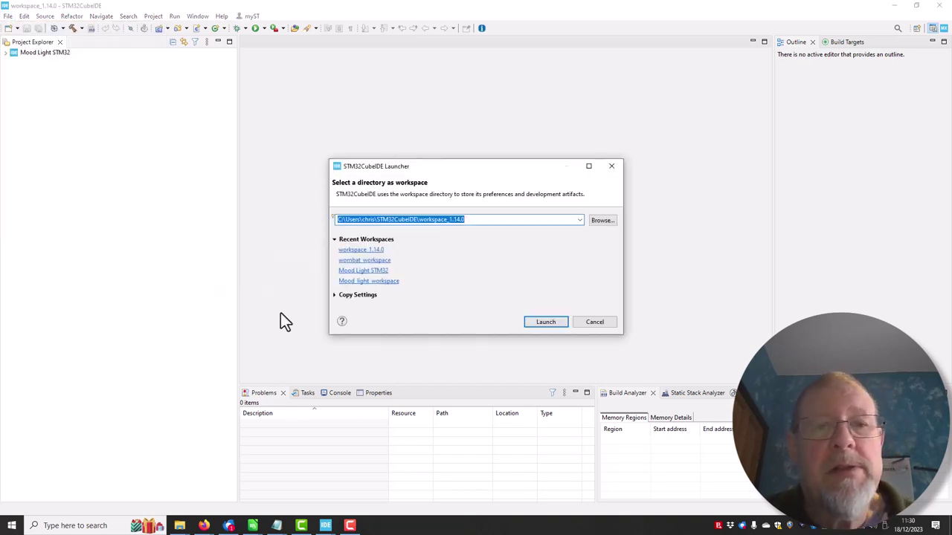
left_click(609, 218)
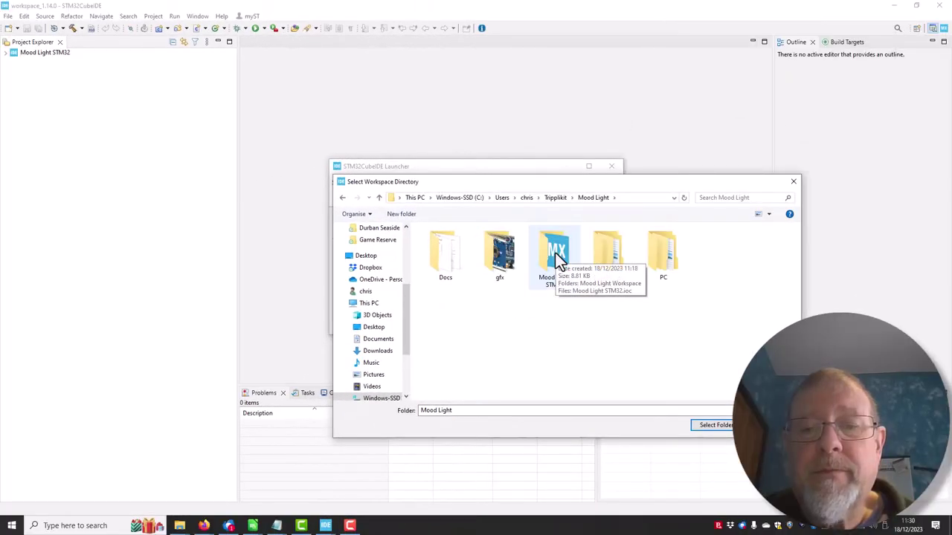
double_click(555, 252)
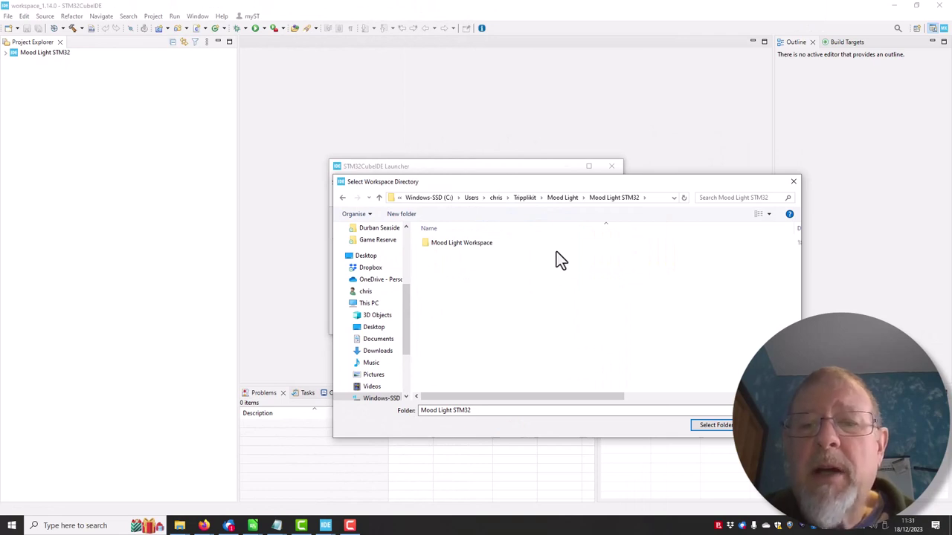
double_click(456, 242)
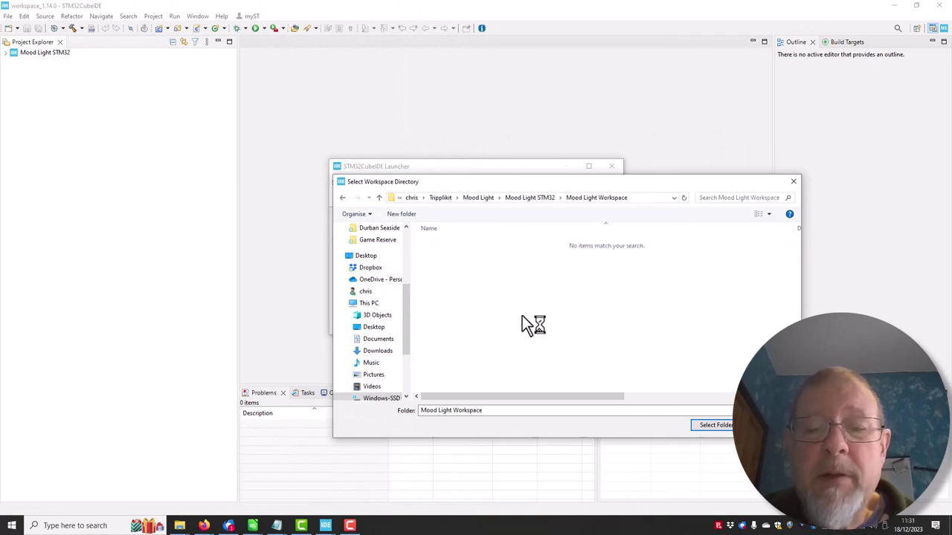
left_click(712, 424)
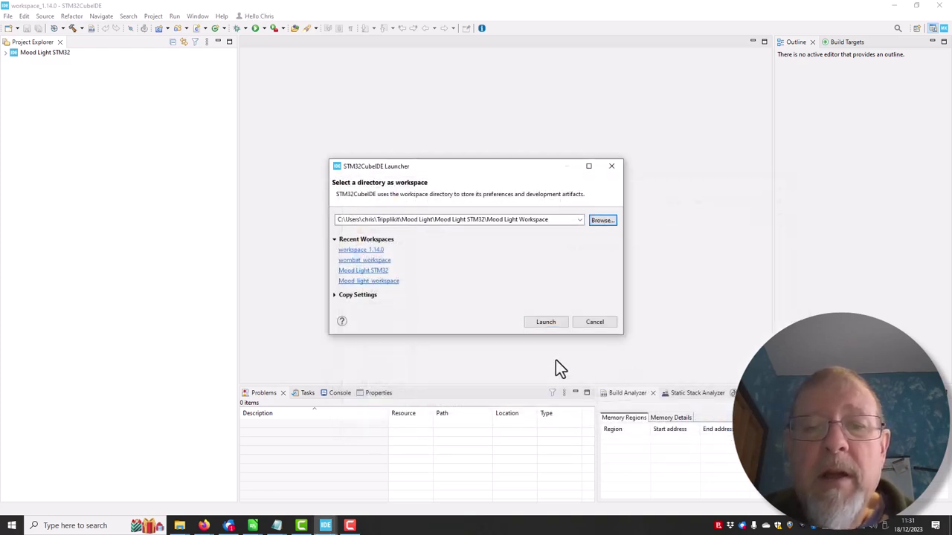
left_click(541, 324)
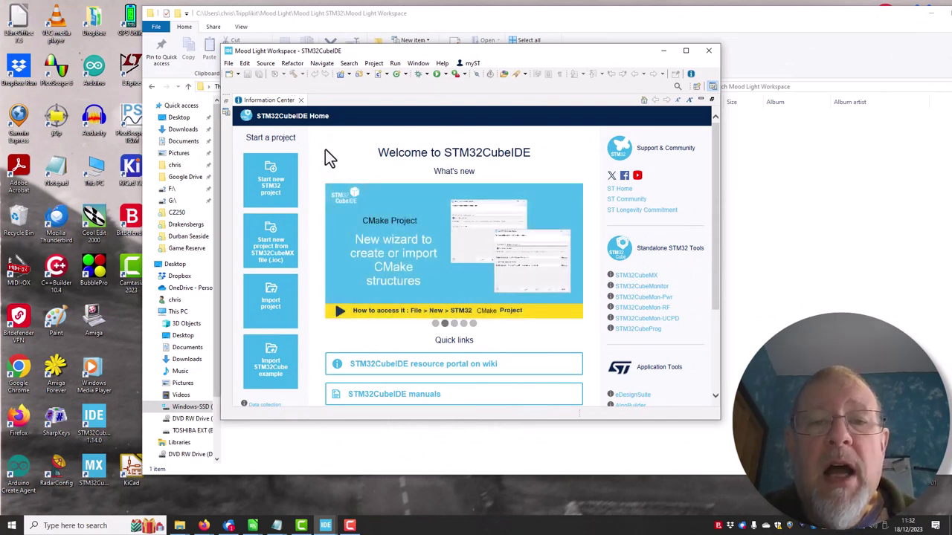
left_click(301, 100)
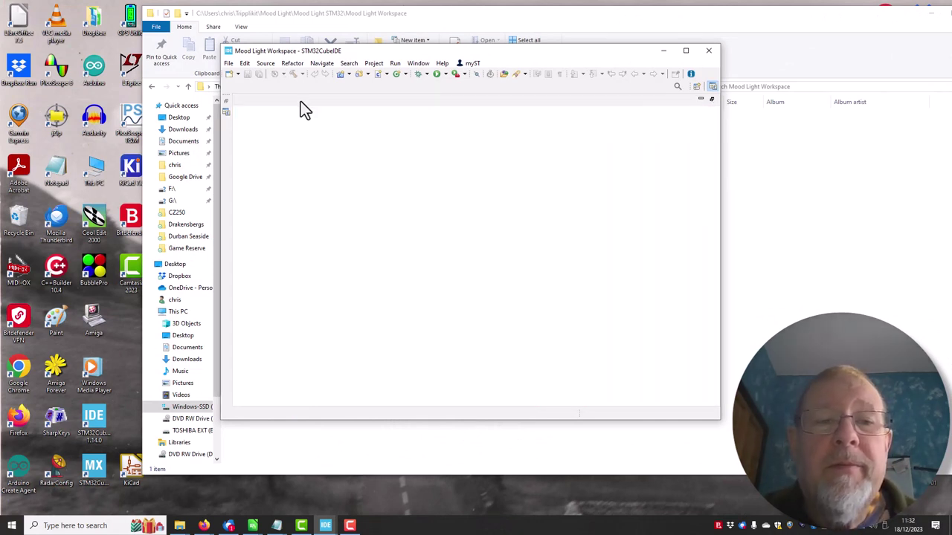
left_click(686, 51)
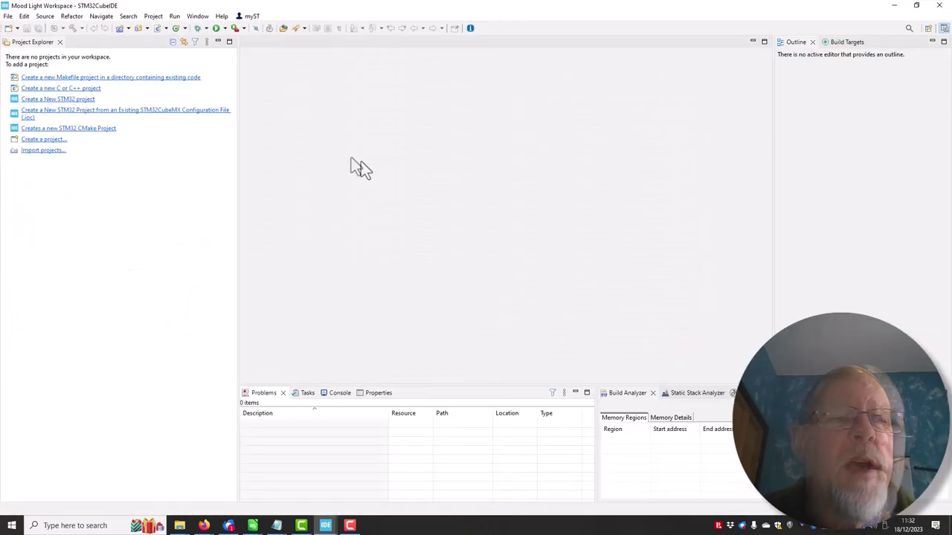
Step: Start importing an existing STM32CubeMX configuration file and choose "Mood Light STM32.ioc" from the new Mood Light STM32 folder
left_click(8, 15)
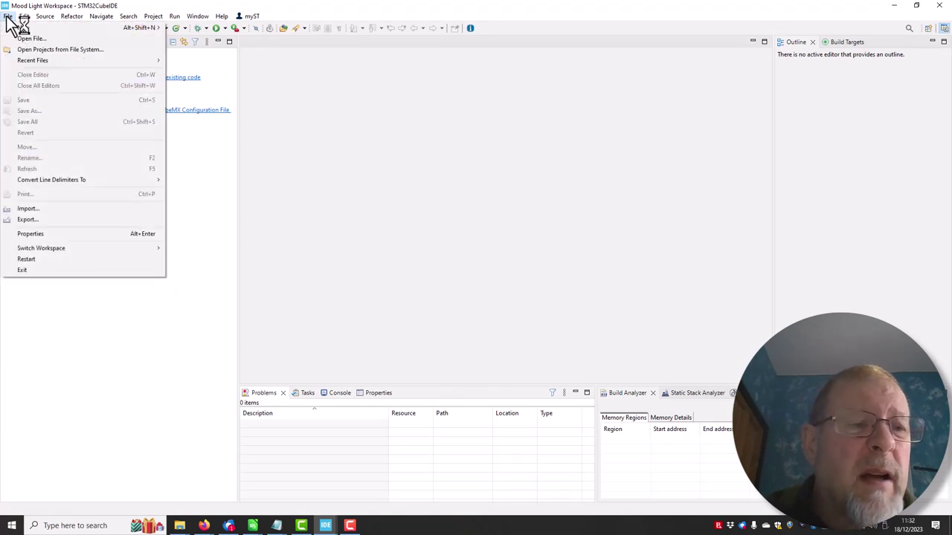
left_click(27, 209)
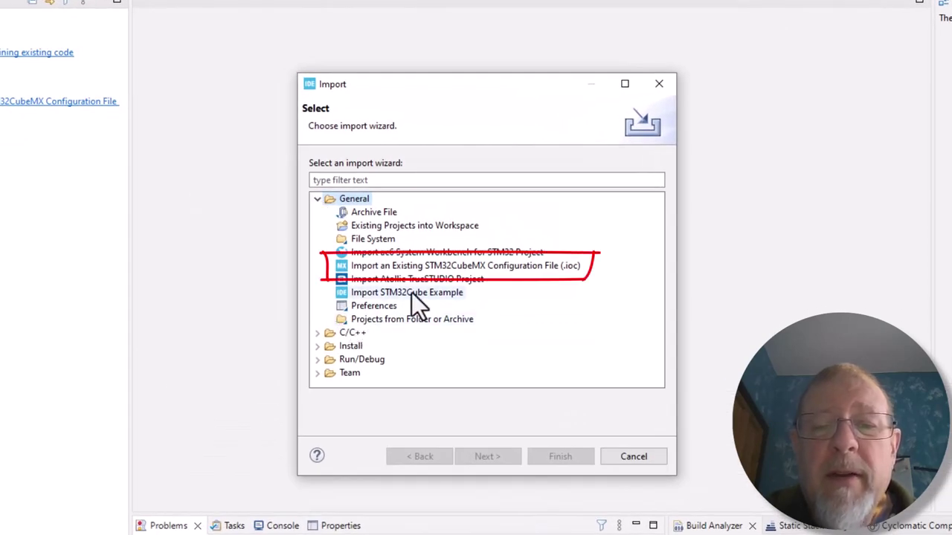
left_click(508, 266)
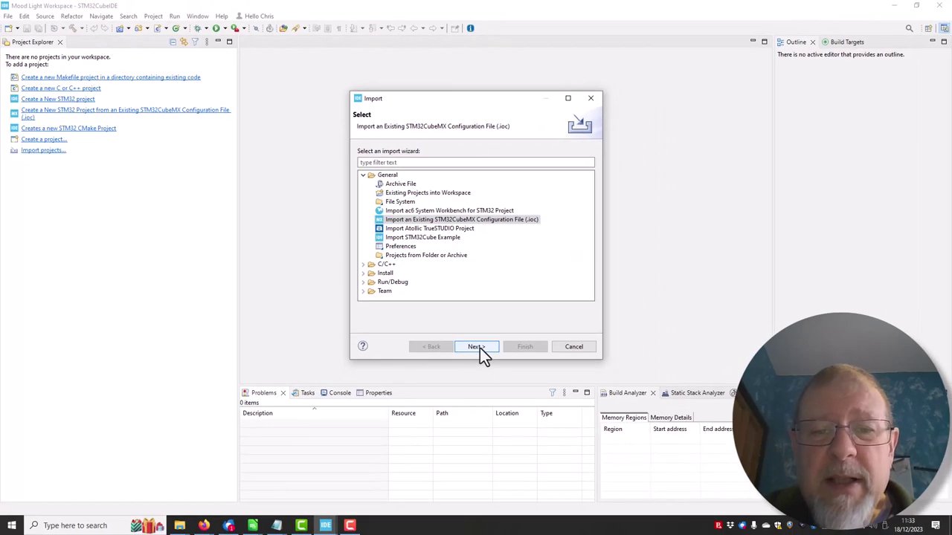
left_click(475, 347)
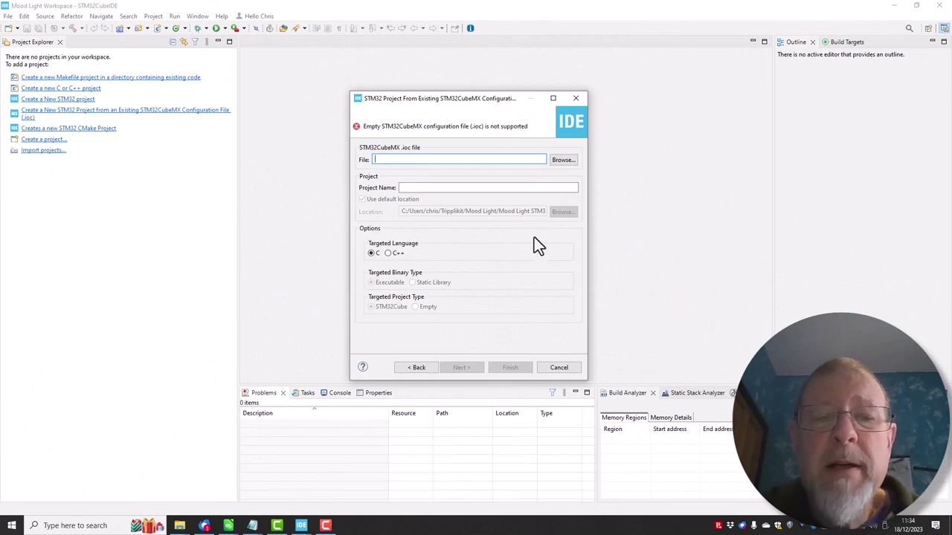
left_click(562, 160)
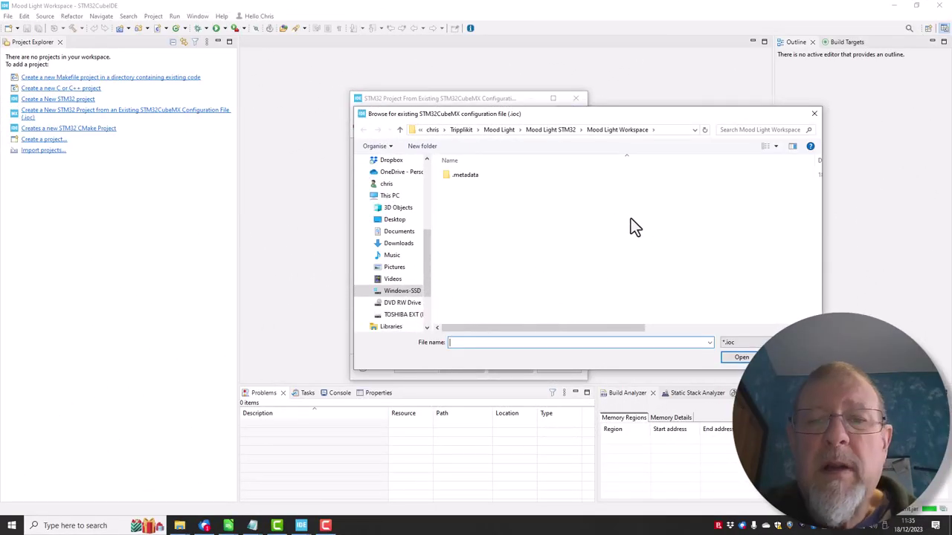
left_click(546, 128)
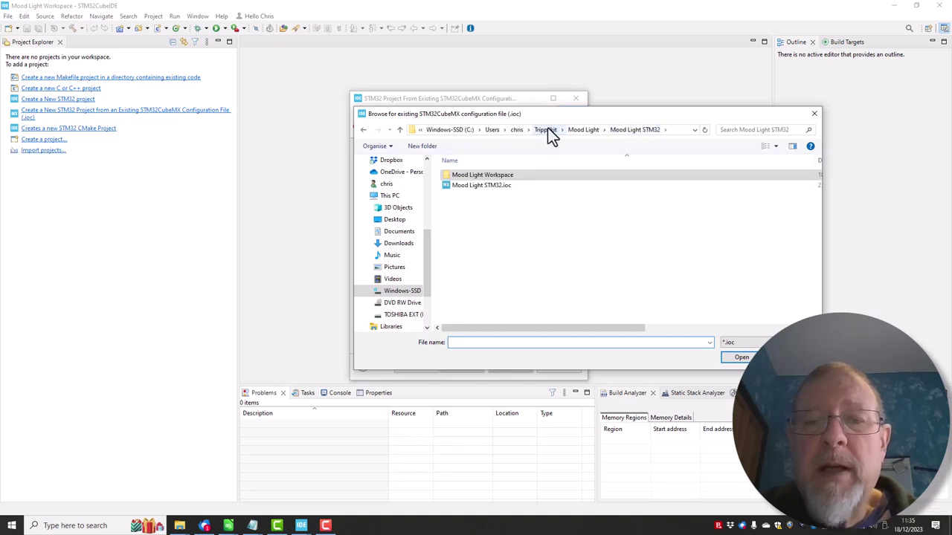
left_click(479, 186)
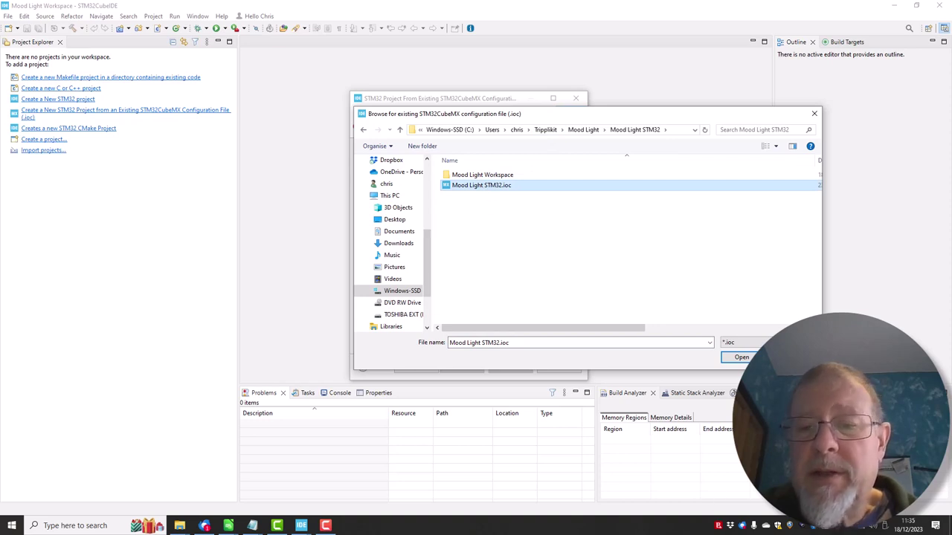
left_click(740, 357)
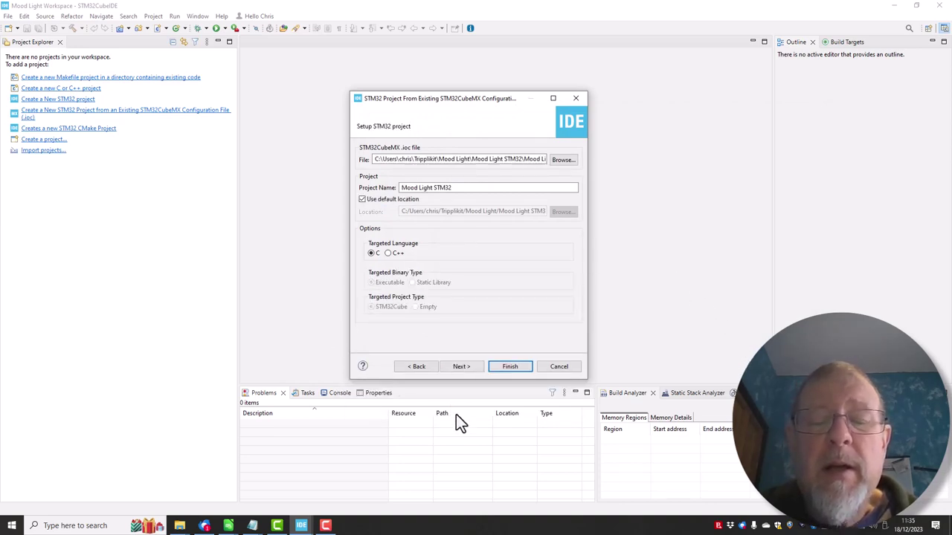
Step: Create the Mood Light STM32 project, opening the Device Configuration Tool perspective and migrating to STM32Cube FW_F1 V1.8.5
left_click(510, 366)
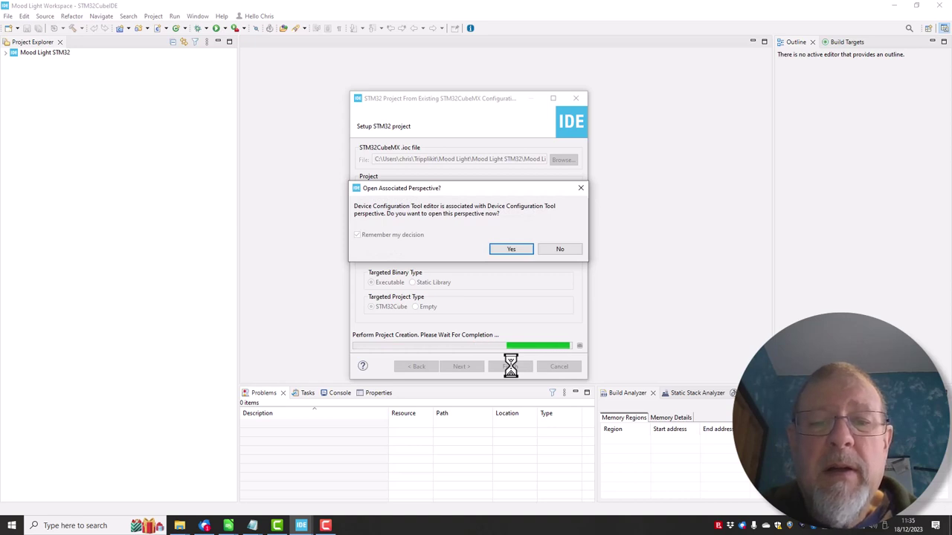
left_click(511, 249)
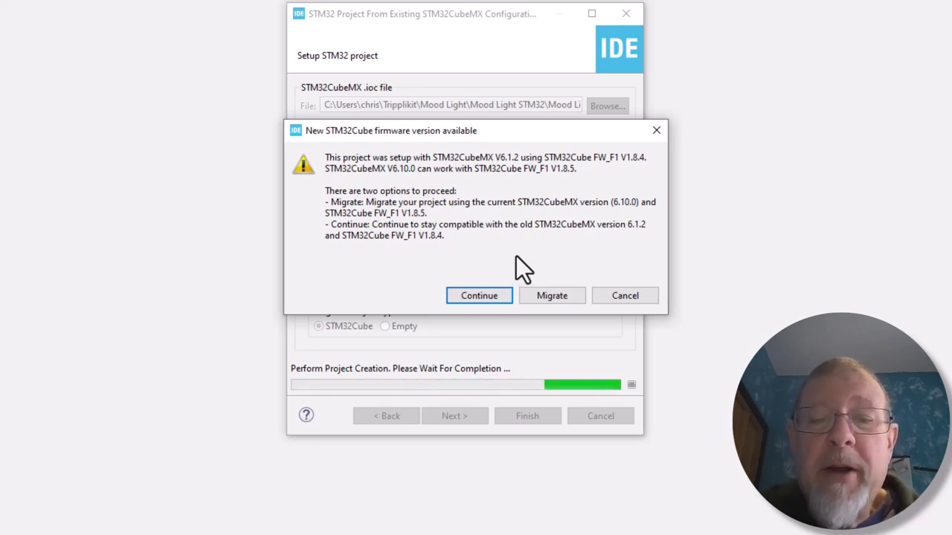
left_click(549, 298)
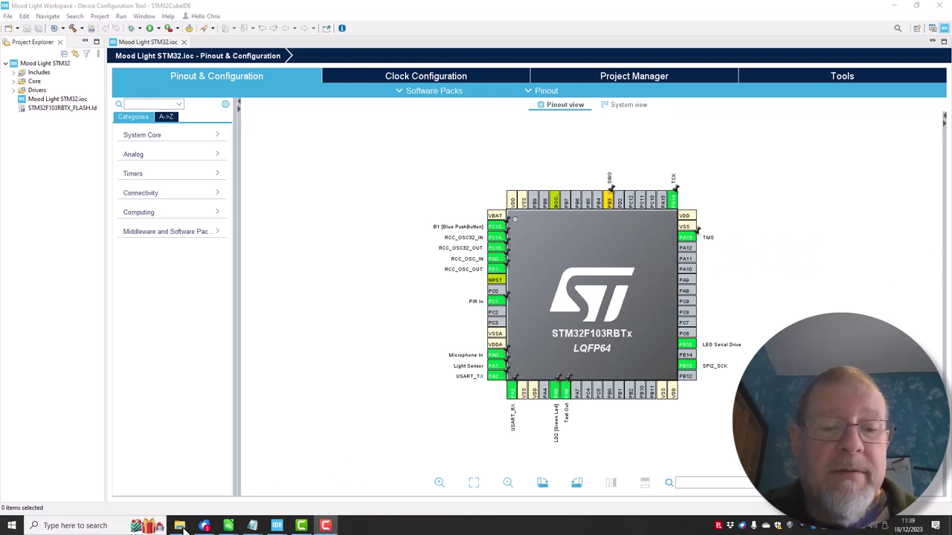
Step: Switch to File Explorer and examine the generated Mood Light STM32 project folder down to Core\Src
mouse_move(182, 526)
left_click(355, 487)
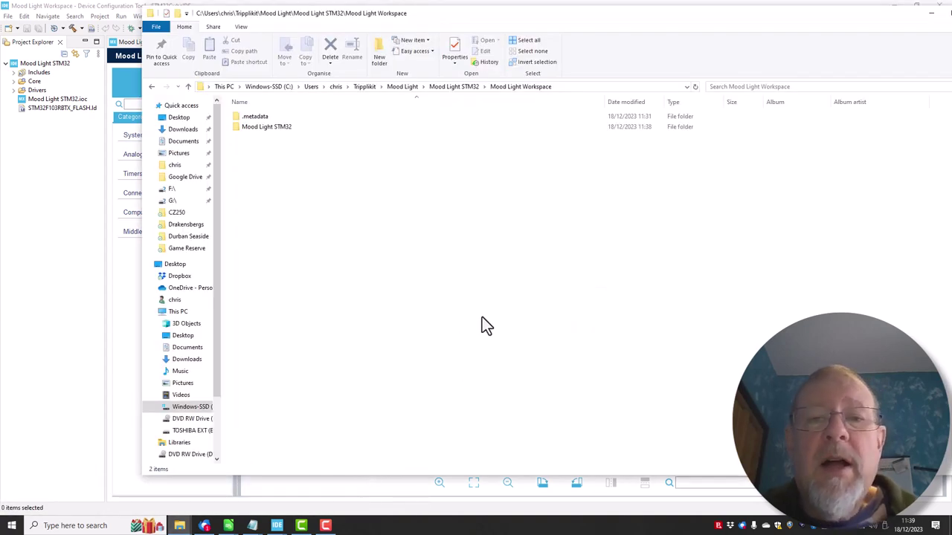
left_click(237, 128)
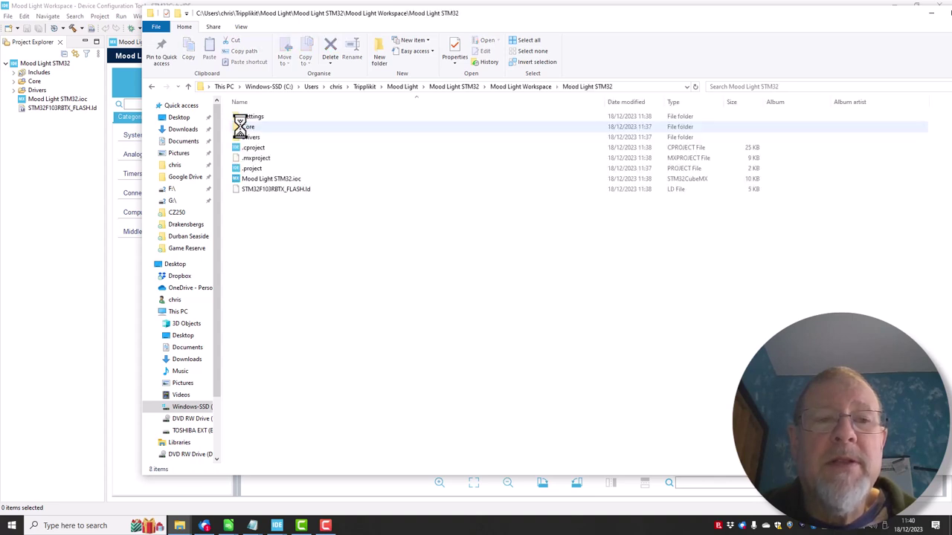
left_click(252, 131)
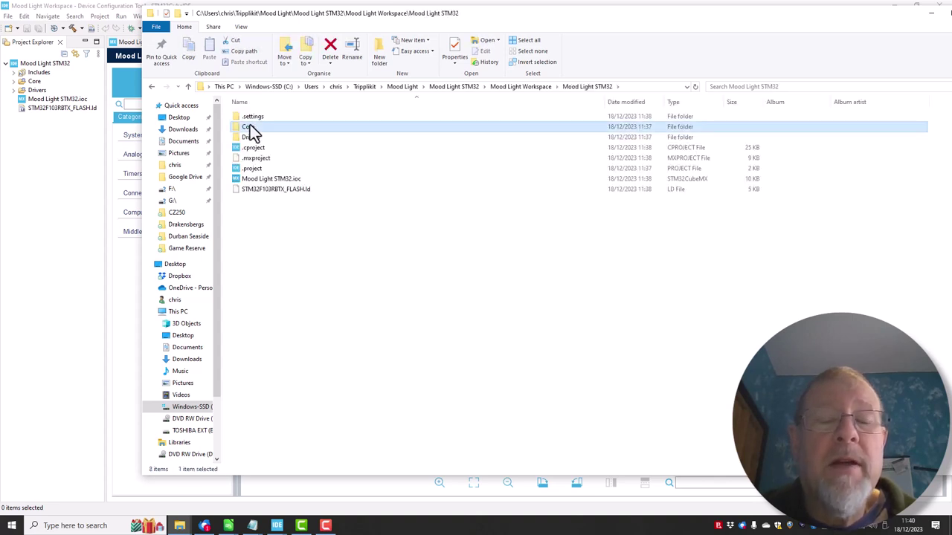
double_click(250, 127)
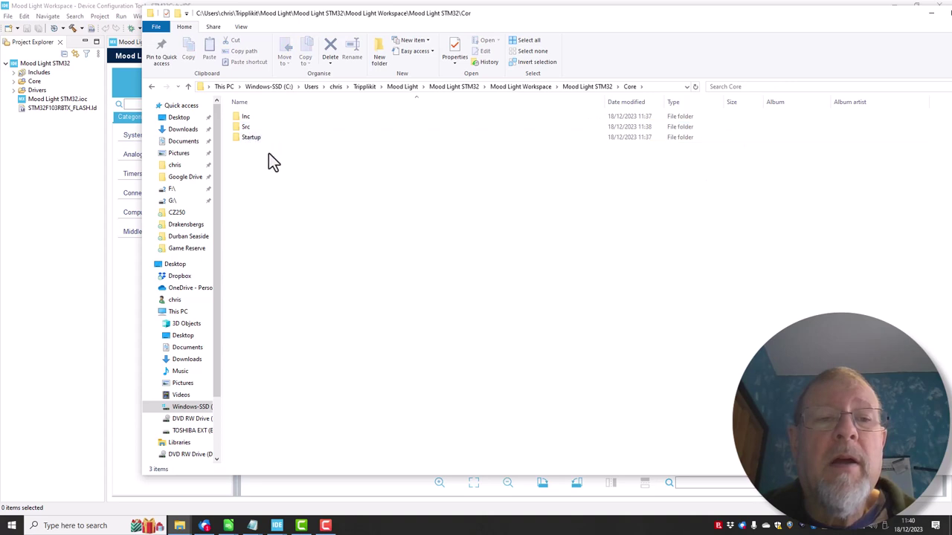
double_click(243, 124)
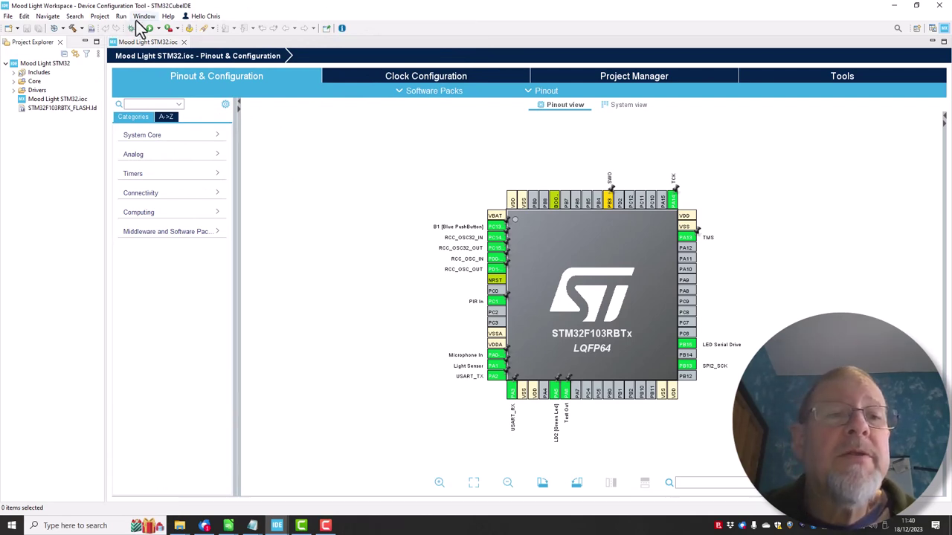
Step: Build all projects in the Mood Light Workspace in STM32CubeIDE
left_click(100, 17)
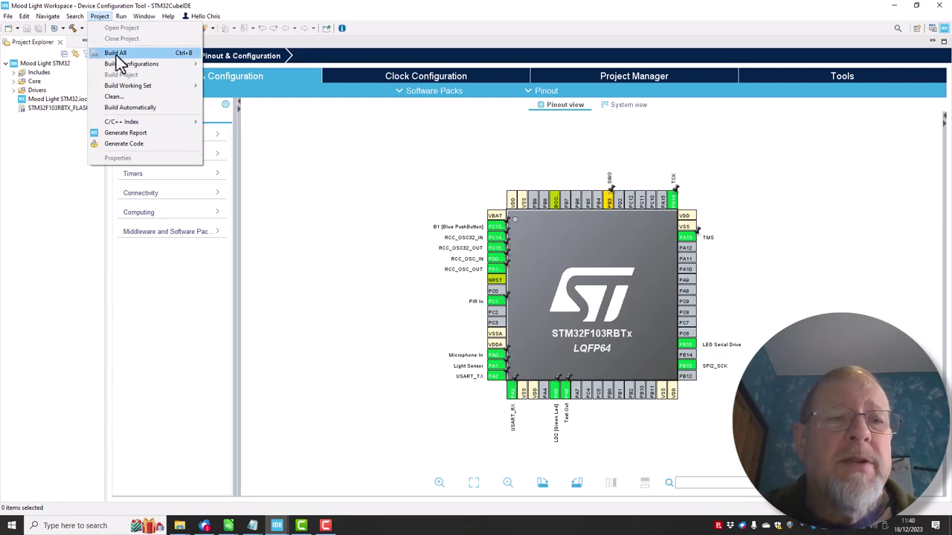
left_click(113, 53)
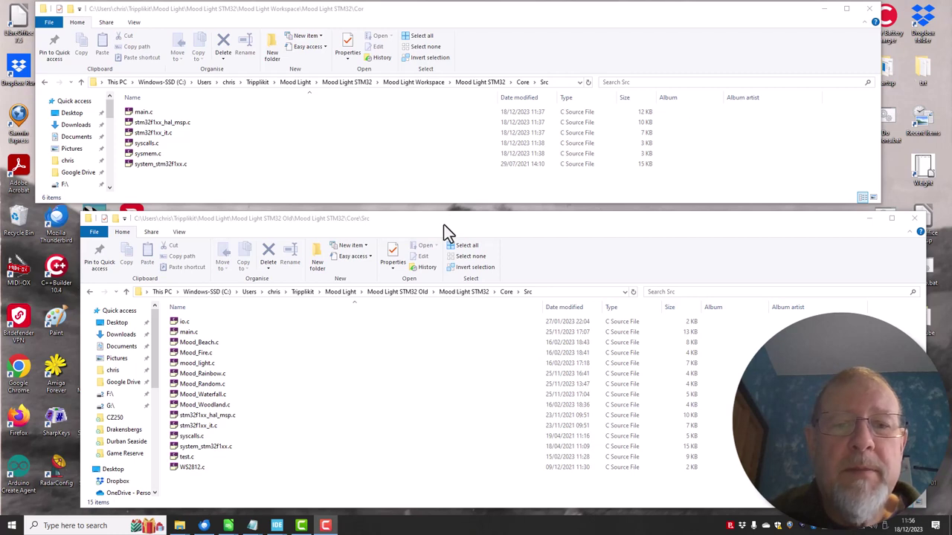
Step: Copy io.c, mood_light.c, test.c, WS2812.c and all the Mood_ source files from the old project's Core\Src folder into the new project's Core\Src folder
left_click(443, 225)
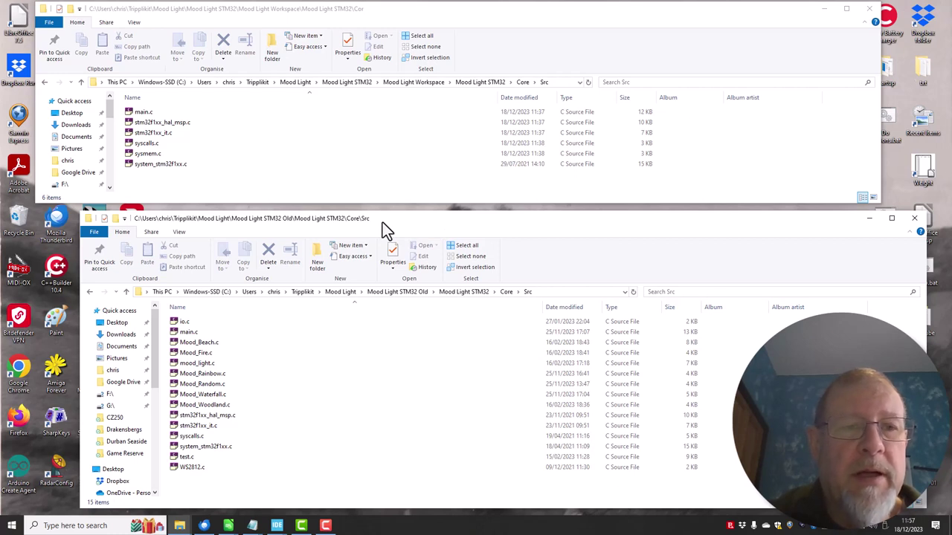
left_click_drag(394, 205, 394, 212)
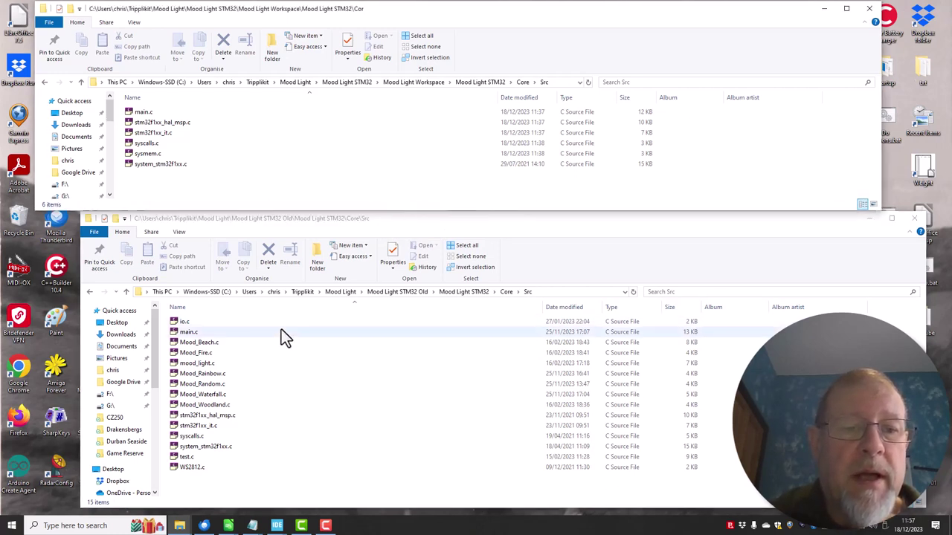
left_click(176, 323)
left_click(176, 324)
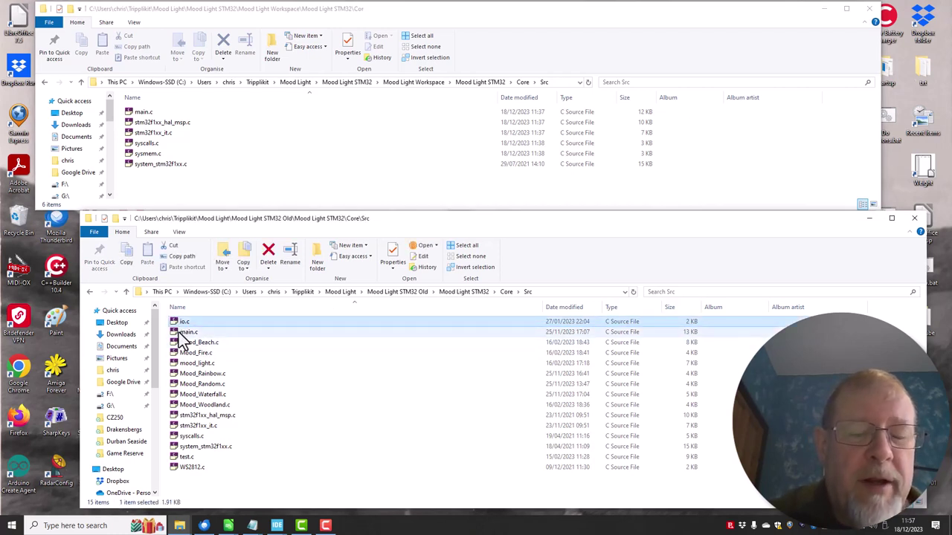
left_click(176, 344, "ctrl")
left_click(175, 353, "ctrl")
left_click(177, 365, "ctrl")
left_click(177, 374, "ctrl")
left_click(176, 384, "ctrl")
left_click(176, 394, "ctrl")
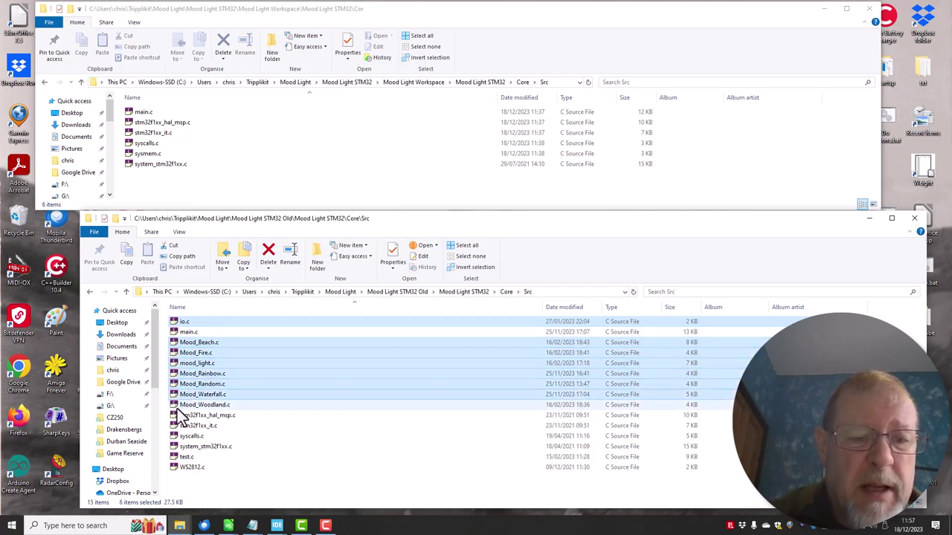
left_click(179, 405, "ctrl")
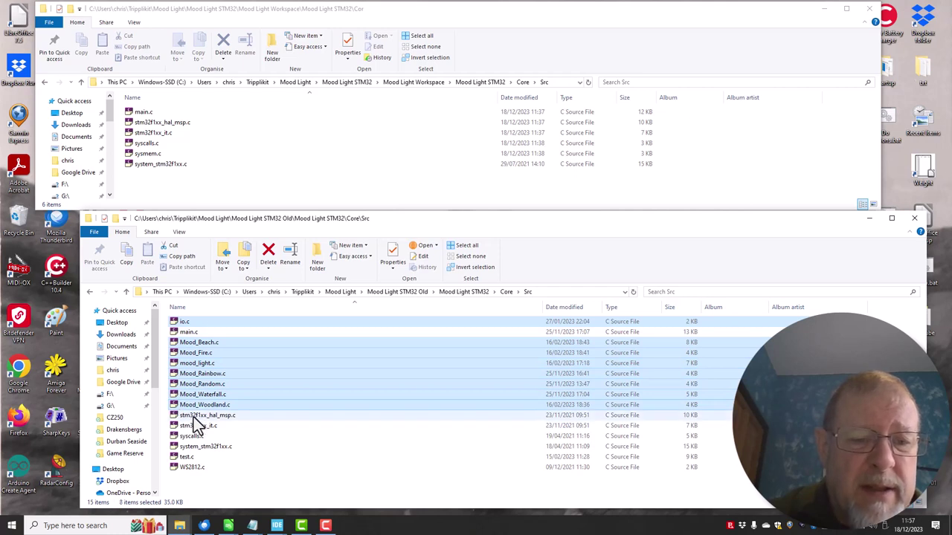
left_click(186, 456, "ctrl")
left_click(175, 467, "ctrl")
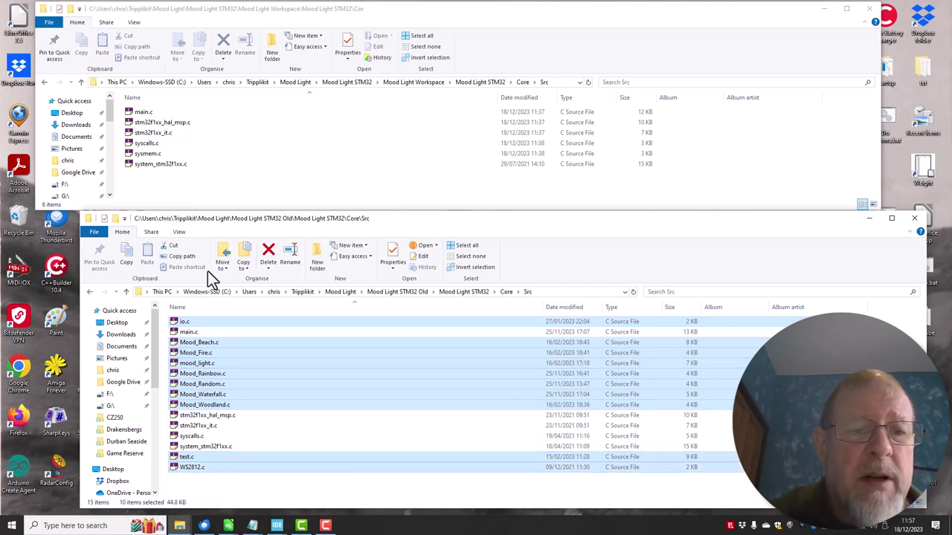
left_click(126, 257)
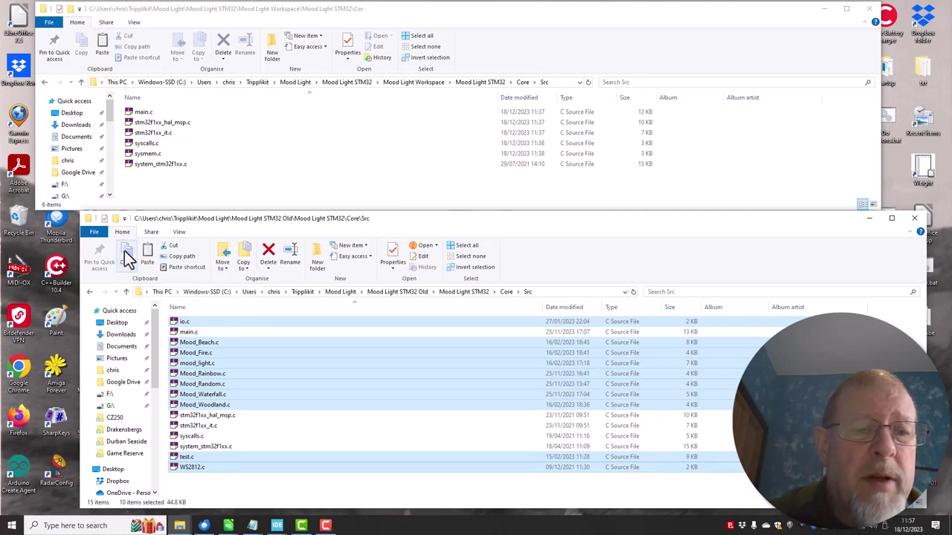
left_click(153, 10)
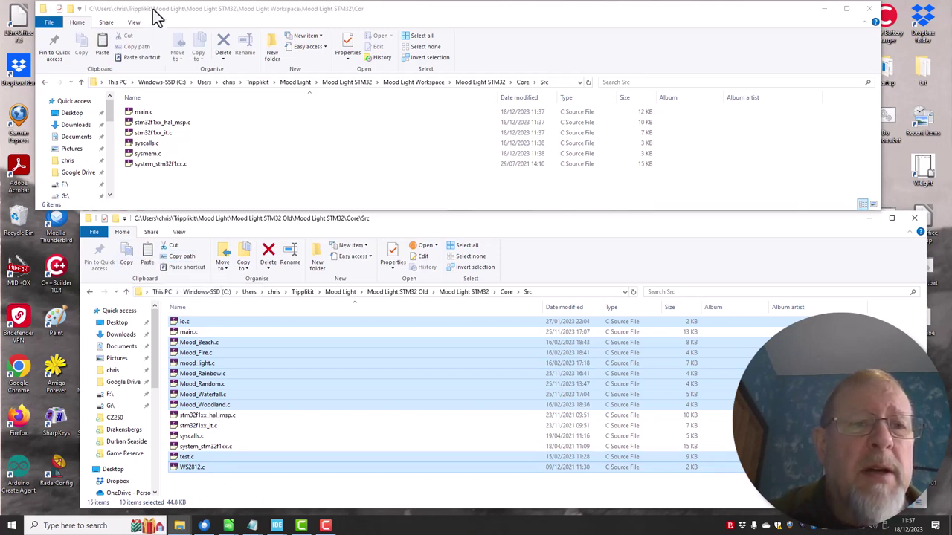
left_click(103, 43)
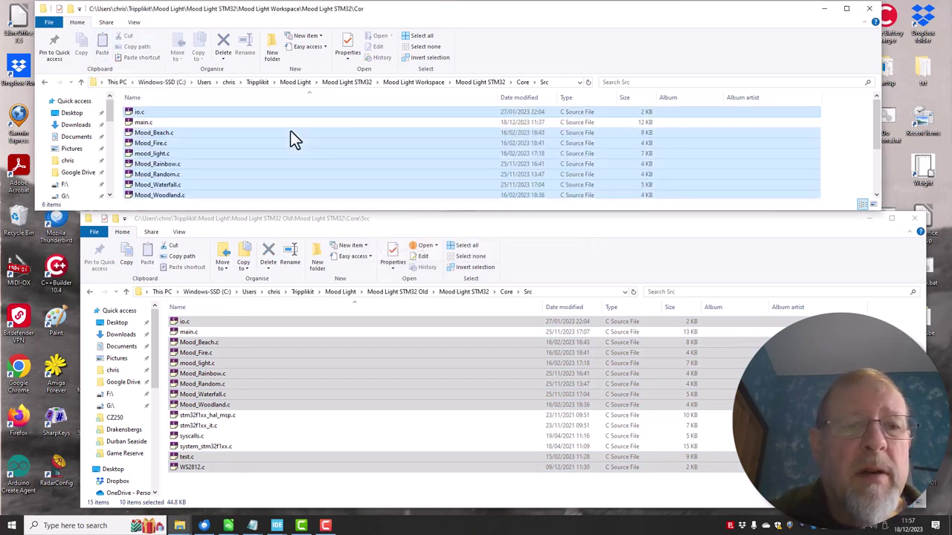
scroll(290, 132, "down", 3)
scroll(268, 125, "up", 3)
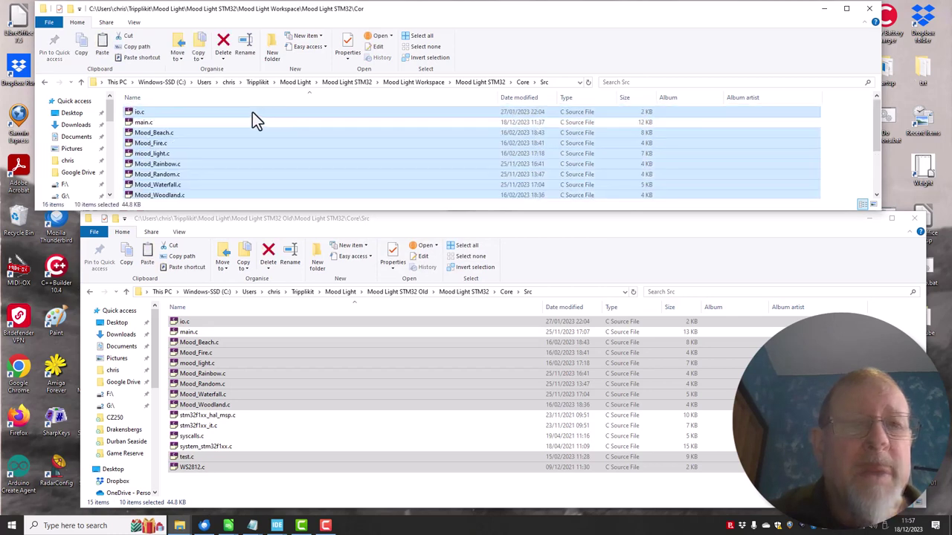
Step: Open the Core\Inc folders of both the new and the old Mood Light STM32 projects
left_click(525, 83)
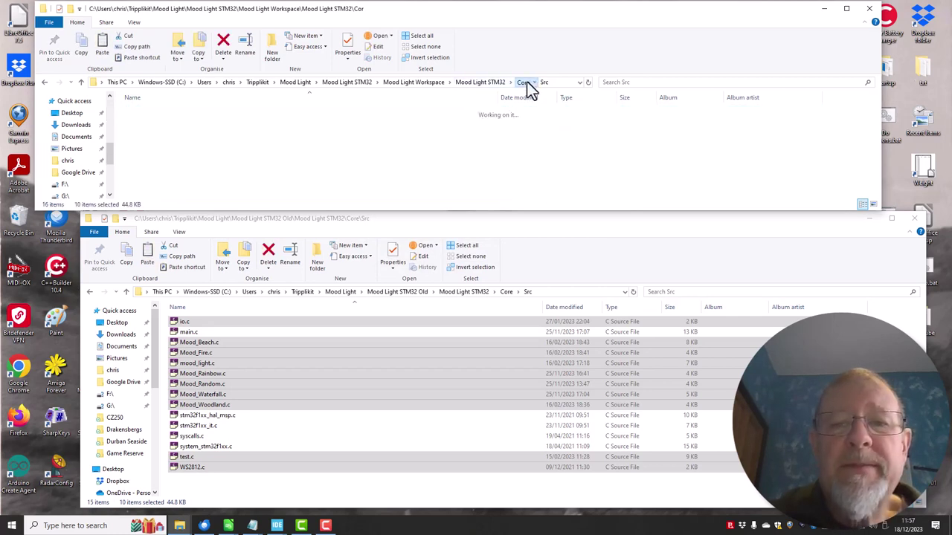
left_click(134, 113)
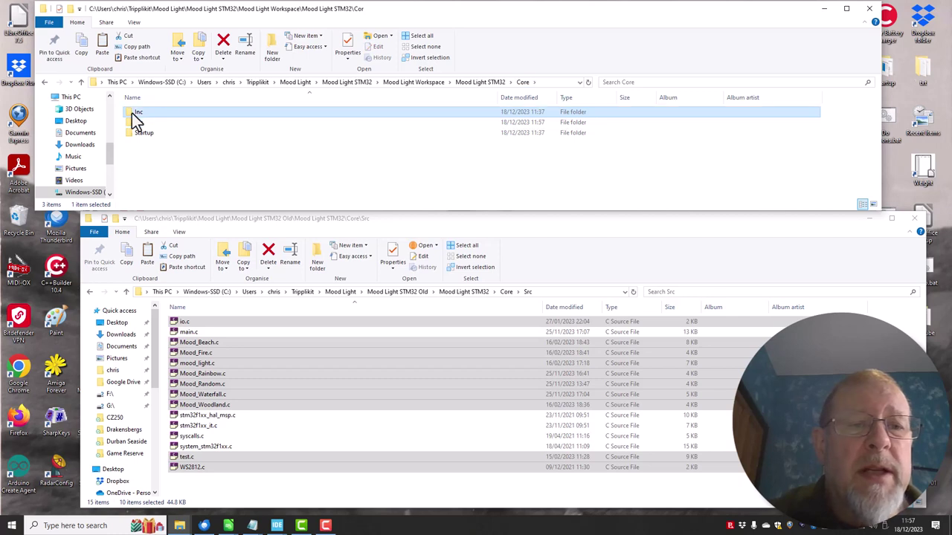
double_click(131, 113)
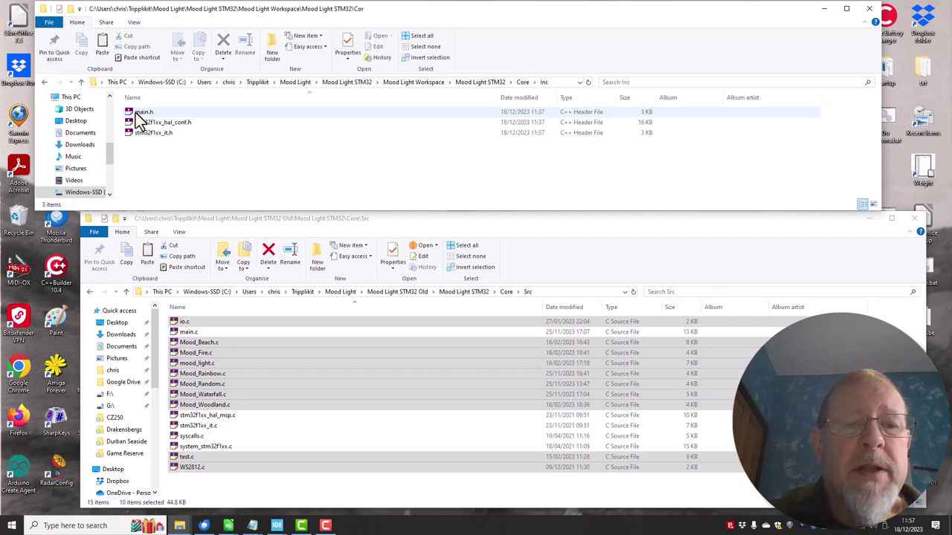
left_click(506, 291)
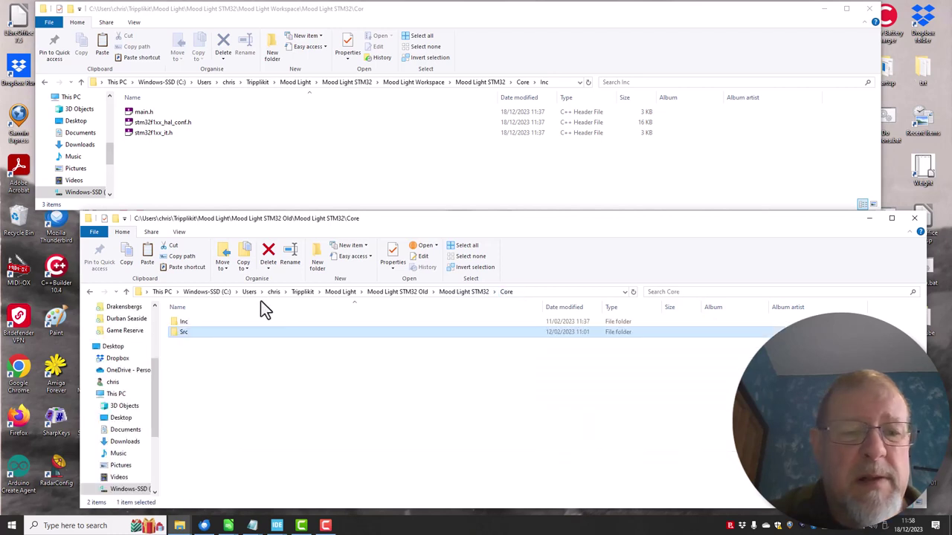
double_click(176, 321)
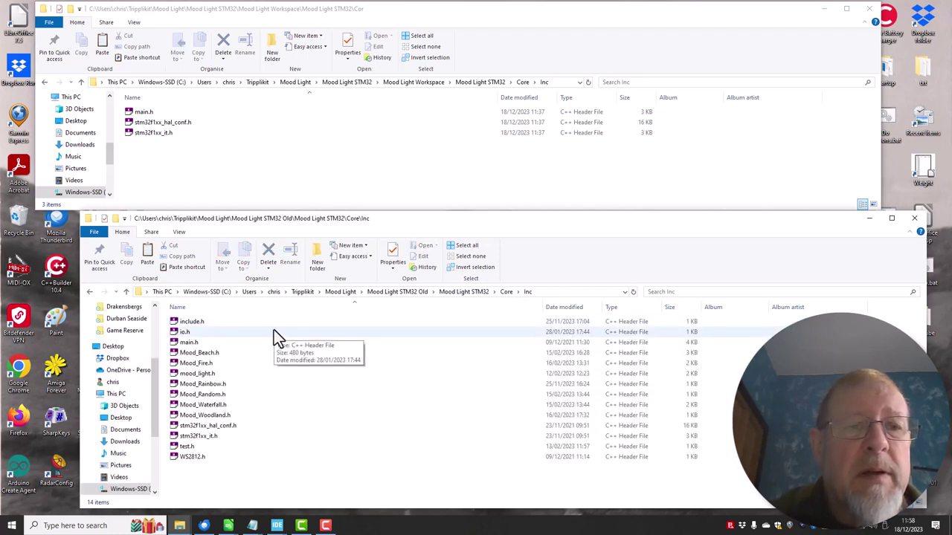
Step: Copy include.h, io.h, mood_light.h, test.h, WS2812.h and all the Mood_ header files from the old Core\Inc folder into the new project's Core\Inc folder
left_click(174, 322)
left_click(178, 332, "ctrl")
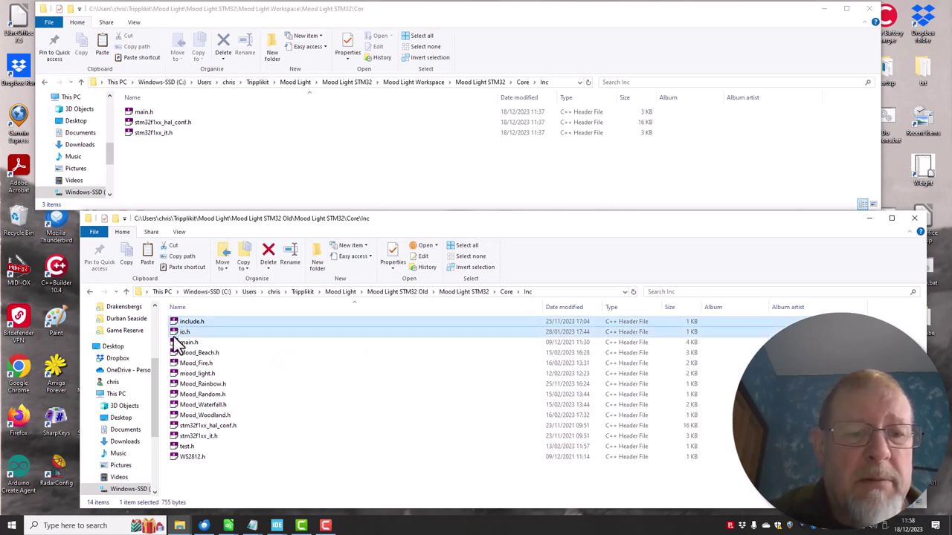
left_click(176, 353, "ctrl")
left_click(176, 363, "ctrl")
left_click(175, 374, "ctrl")
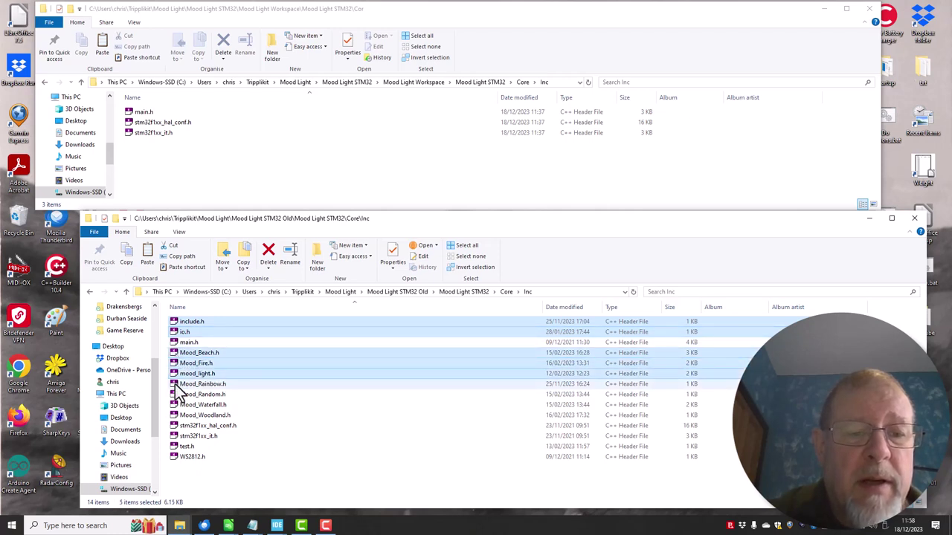
left_click(177, 385, "ctrl")
left_click(177, 395, "ctrl")
left_click(176, 405, "ctrl")
left_click(176, 415, "ctrl")
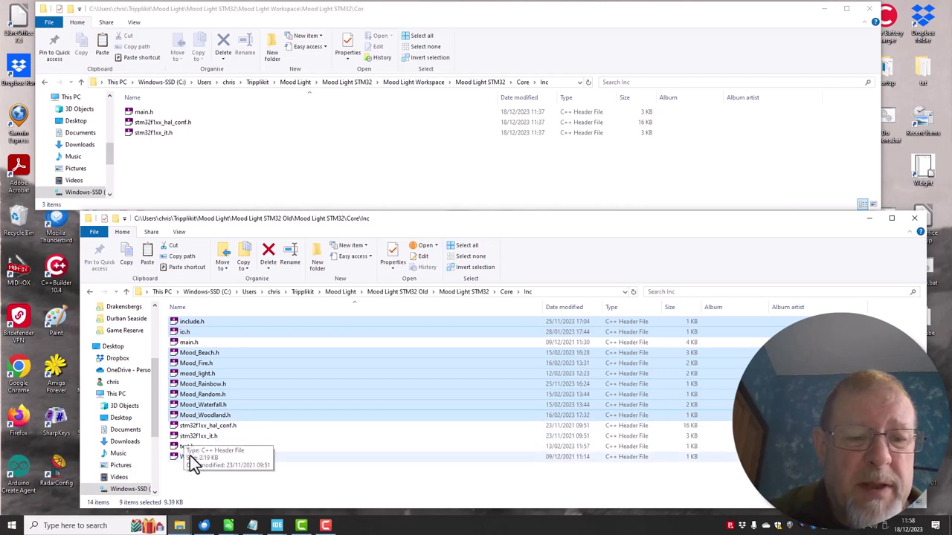
left_click(177, 446, "ctrl")
left_click(176, 457, "ctrl")
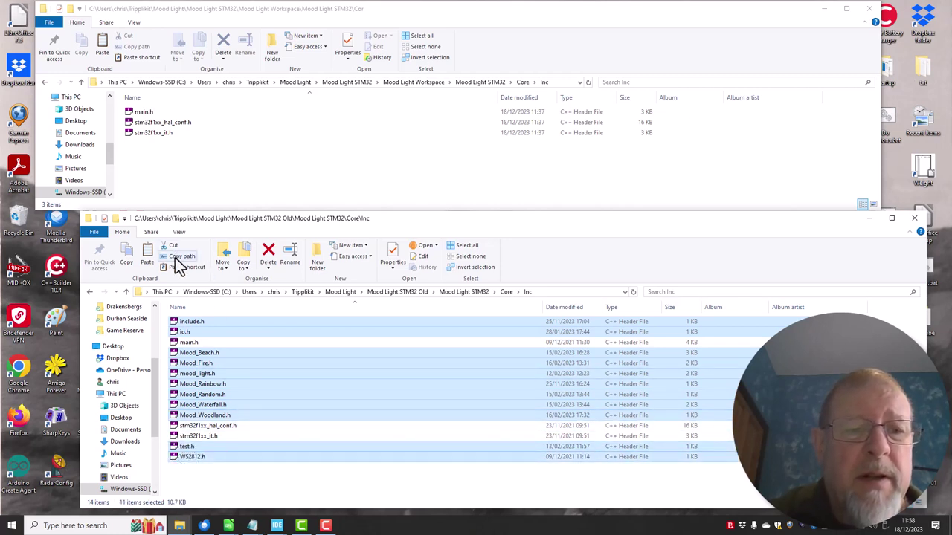
left_click(125, 249)
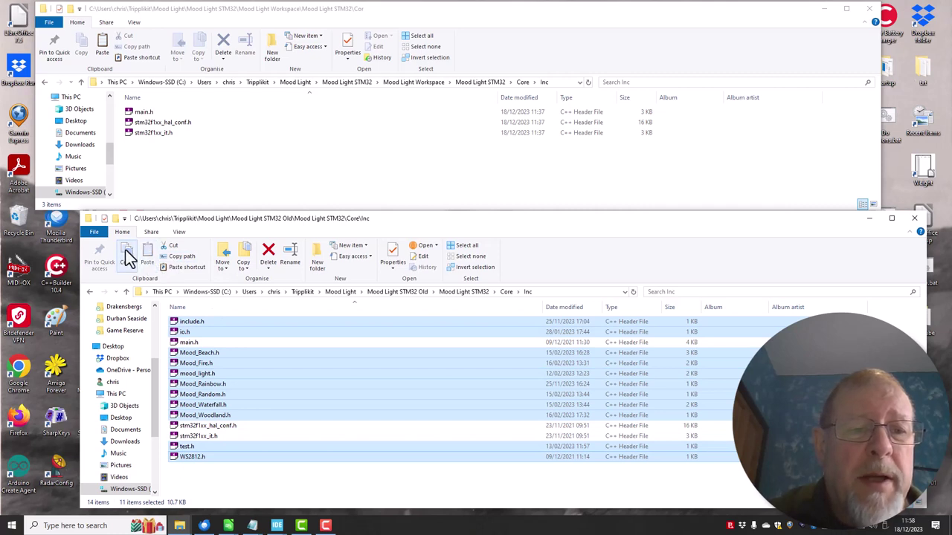
left_click(181, 171)
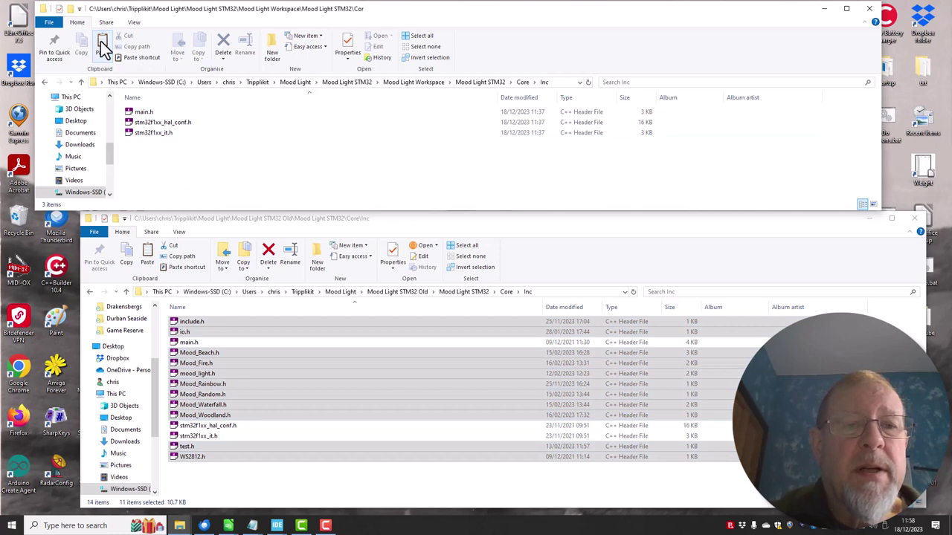
left_click(103, 48)
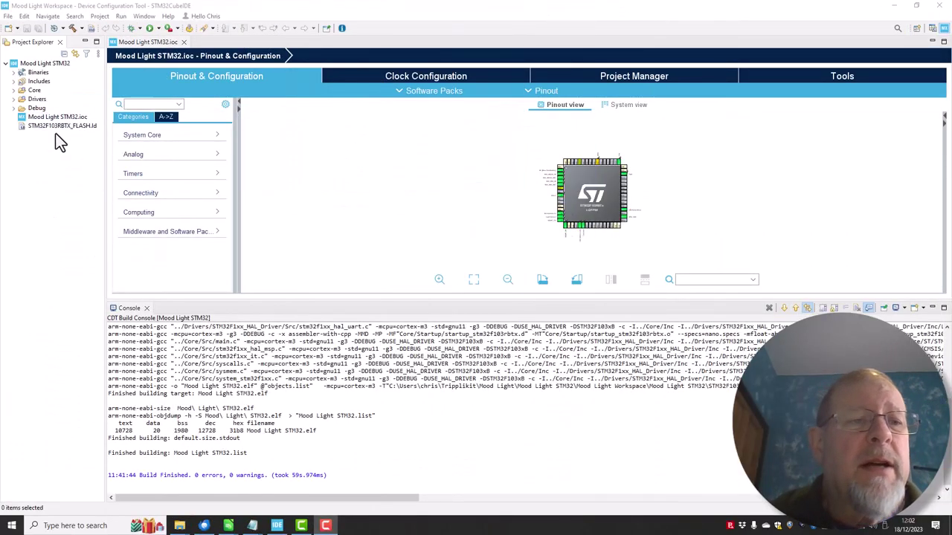
Step: Expand the Core folder's Inc and Src contents in STM32CubeIDE and clean all projects without starting a build
left_click(12, 90)
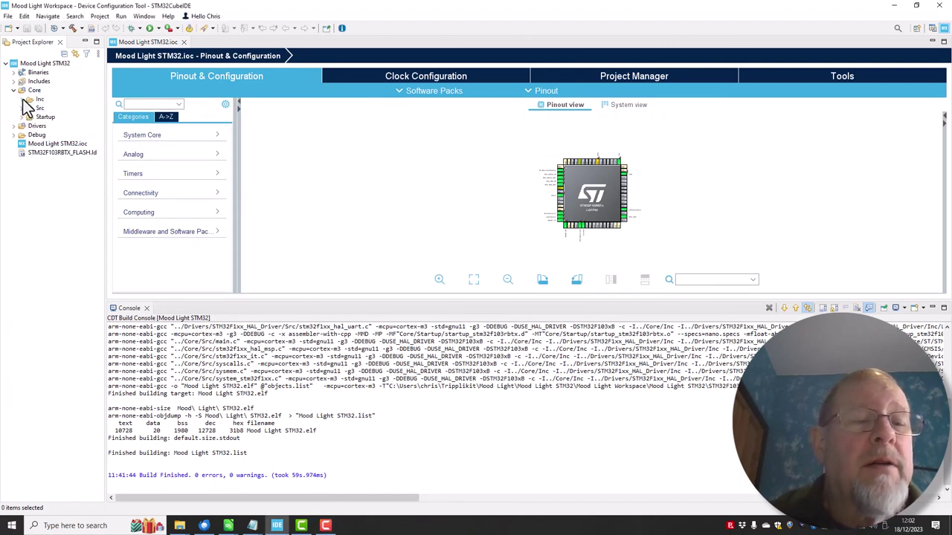
left_click(22, 100)
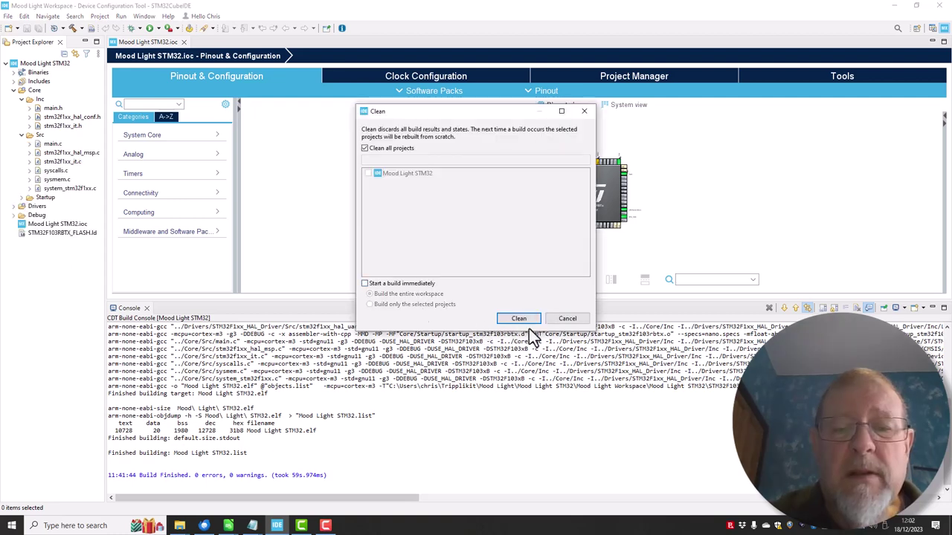
left_click(518, 318)
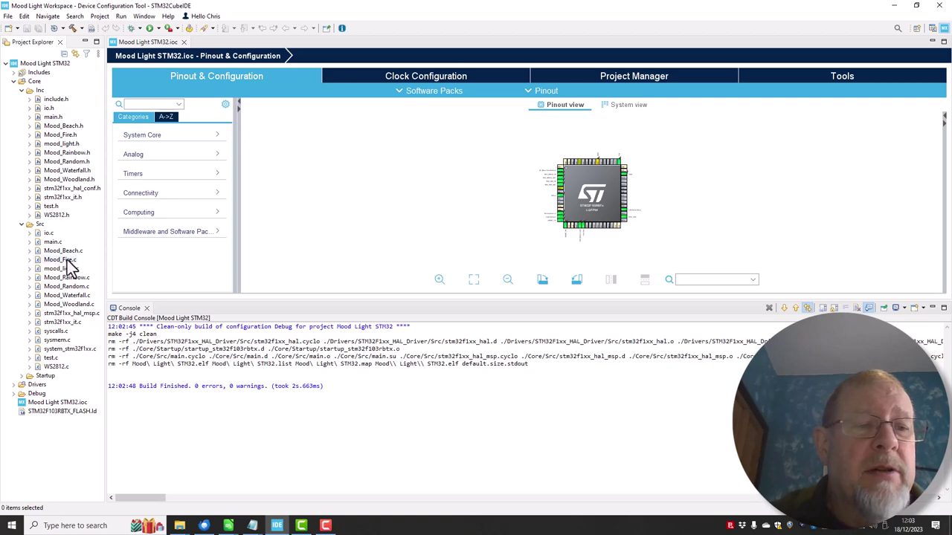
Step: Open the new project's main.c, and bring up the File Explorer windows for the old Core\Src folder and the new Mood Light STM32 folder
double_click(37, 241)
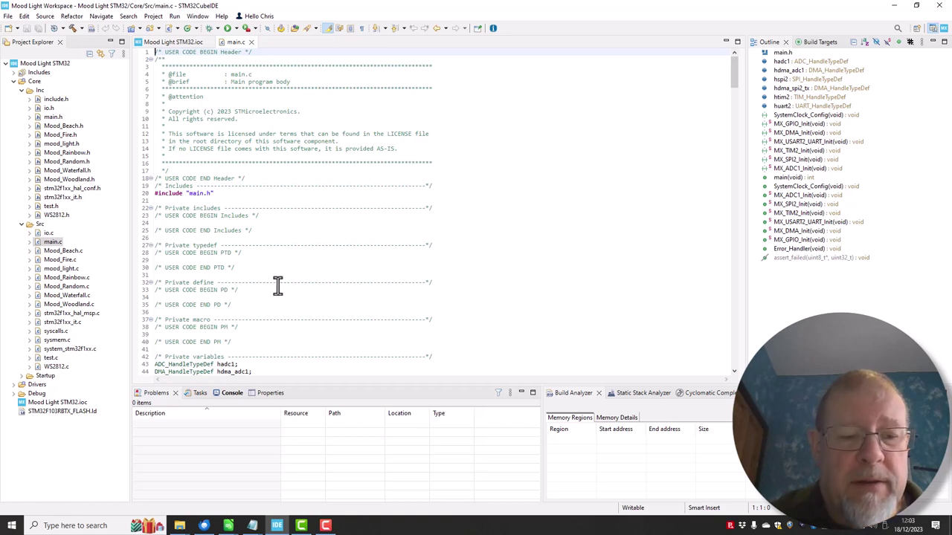
mouse_move(179, 526)
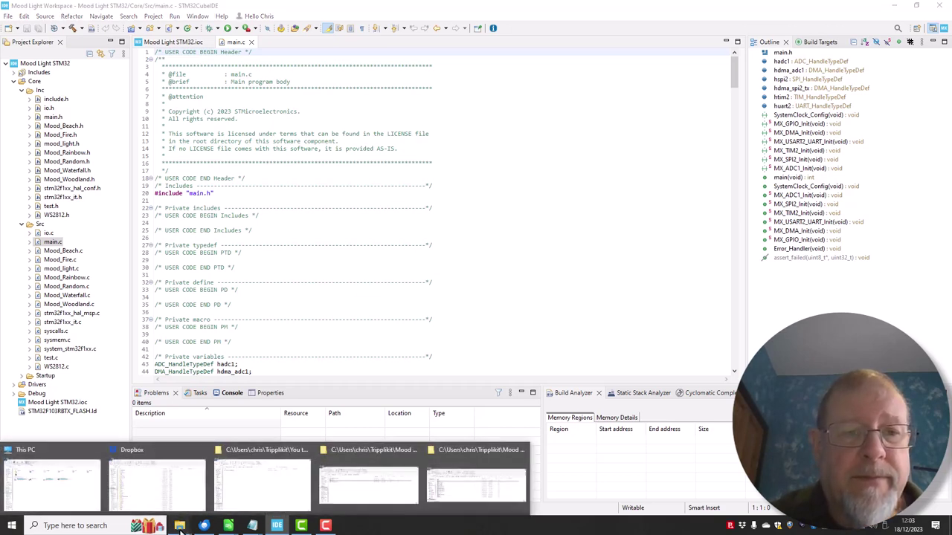
left_click(478, 491)
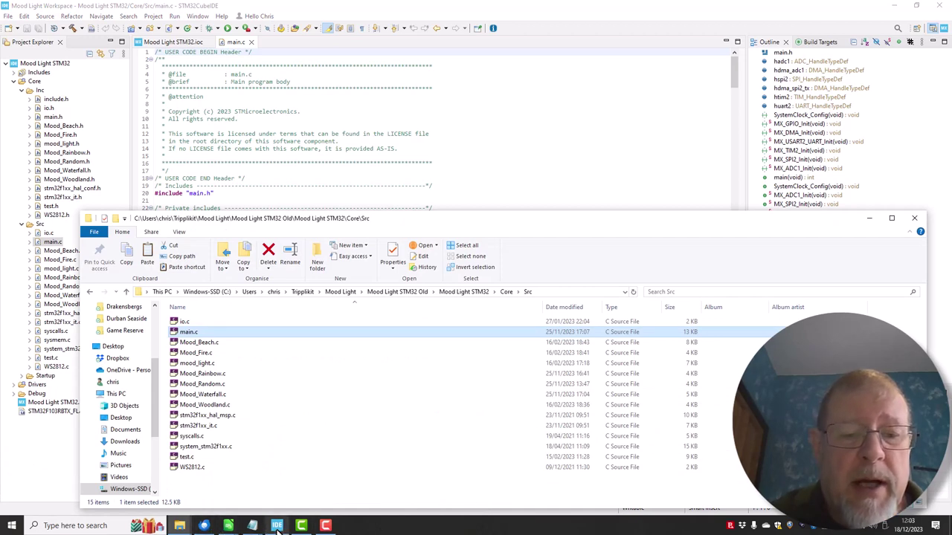
mouse_move(277, 527)
left_click(179, 525)
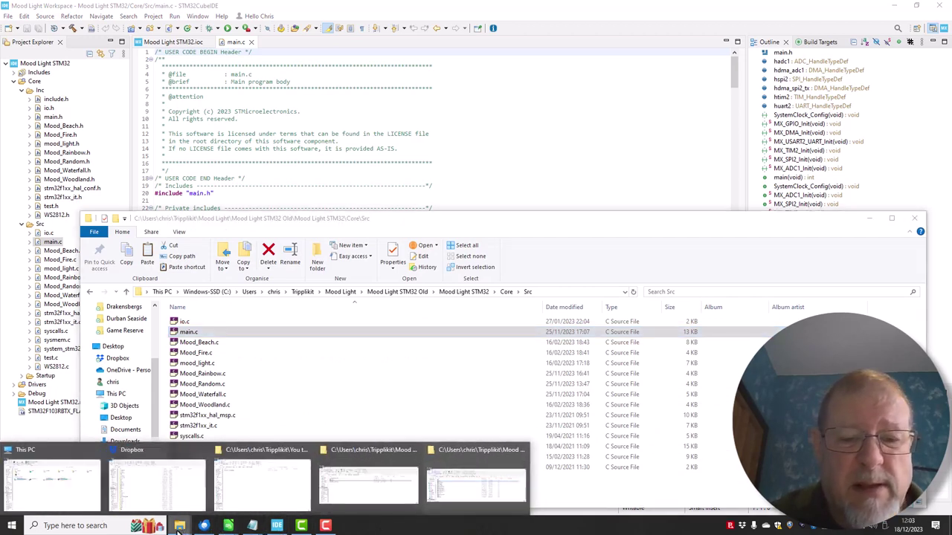
left_click(391, 487)
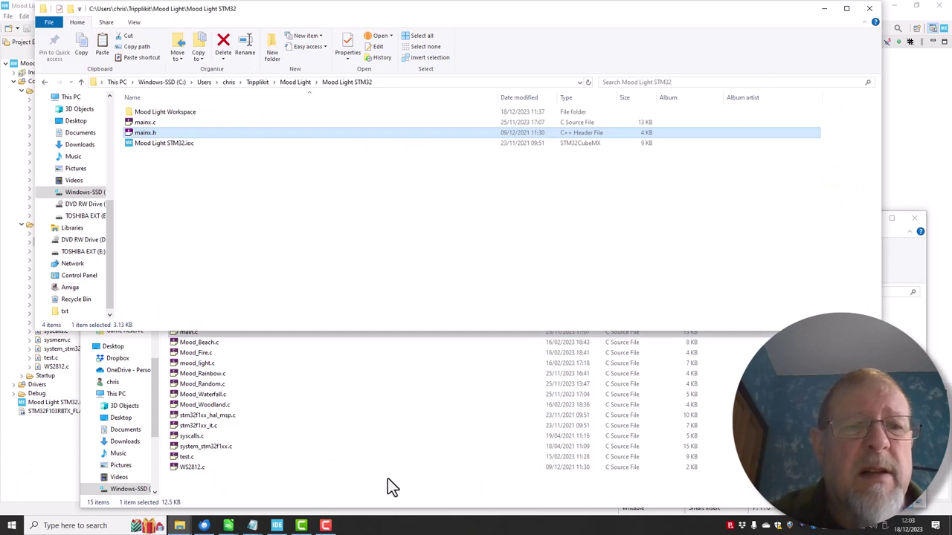